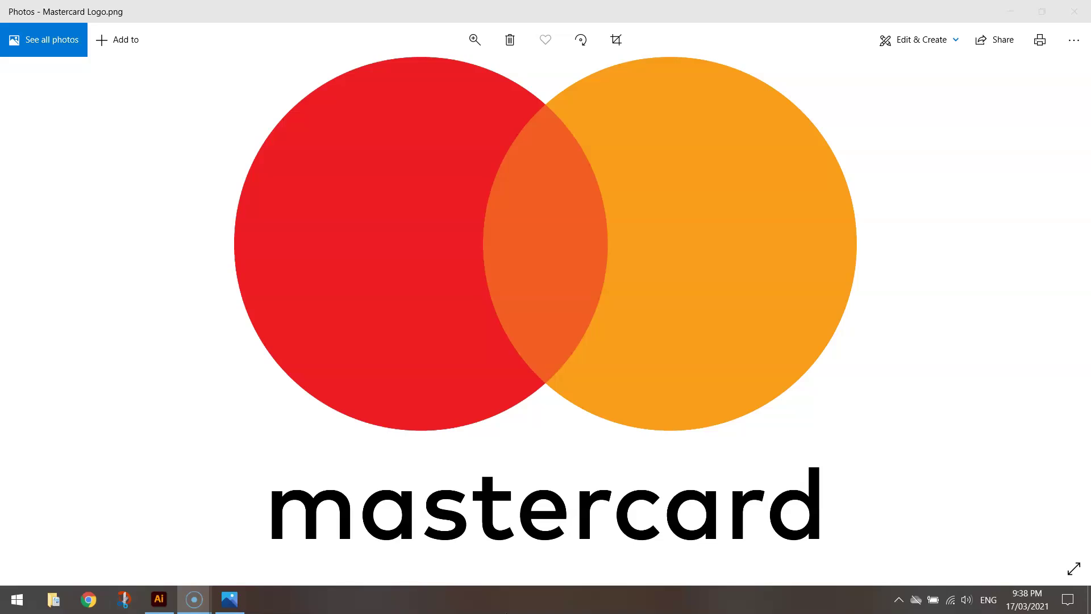
Switch to Illustrator and create a new 800 x 800 px document with CMYK Color mode and High (300 ppi) raster effects.
{"action": "key", "text": "alt+Tab"}
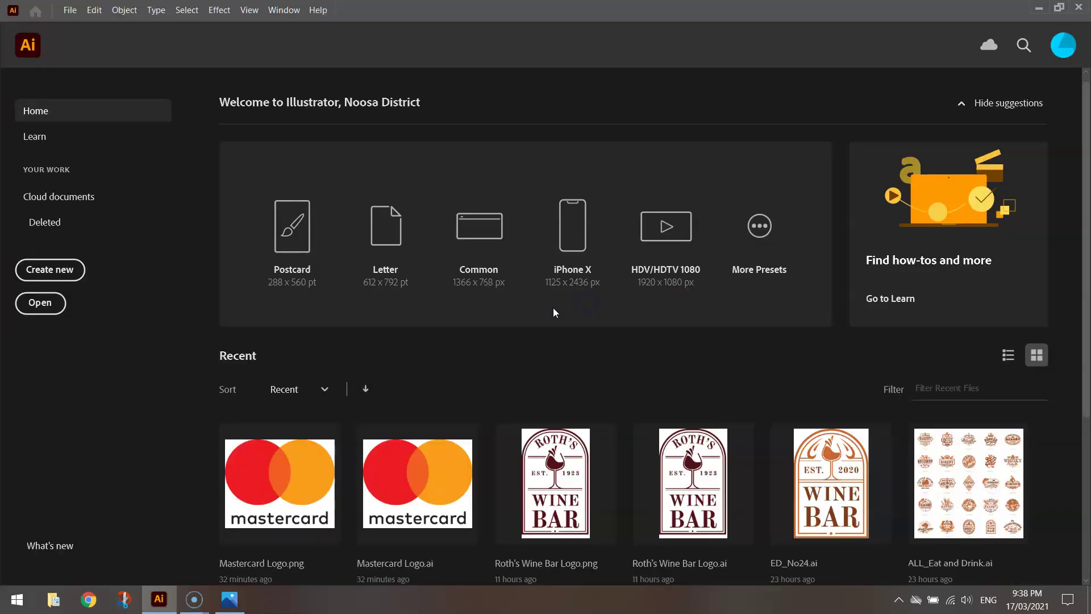
{"action": "left_click", "coordinate": [77, 269]}
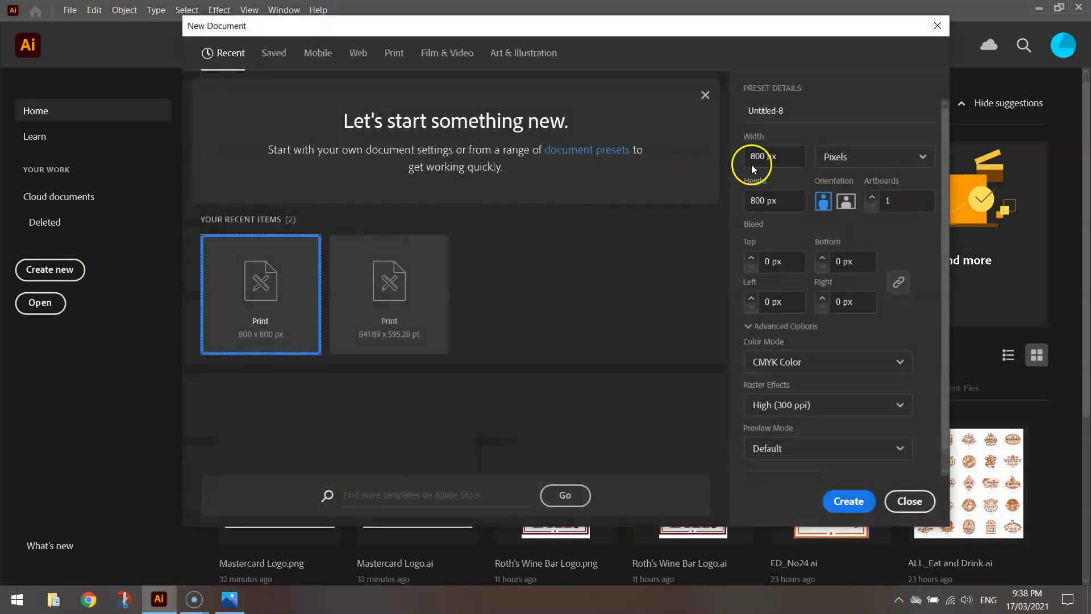
{"action": "left_click", "coordinate": [786, 157]}
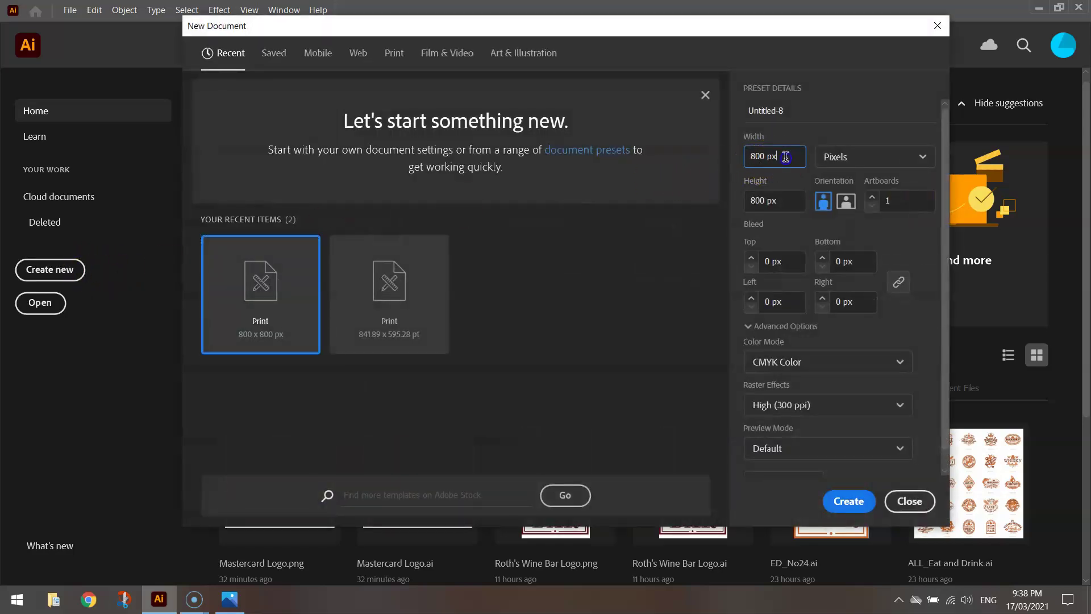
{"action": "left_click", "coordinate": [784, 200]}
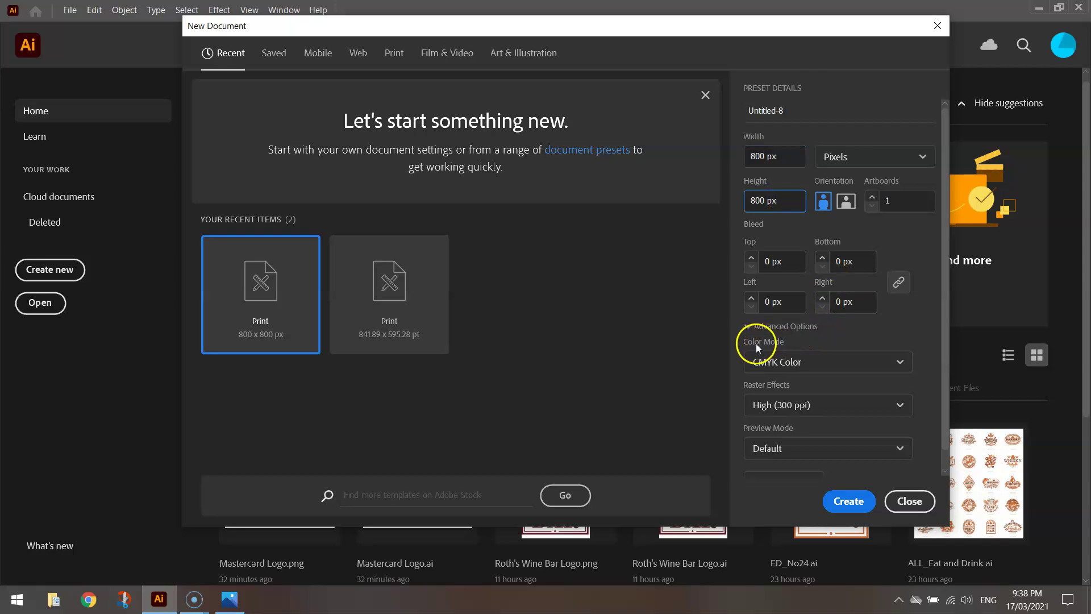
{"action": "left_click", "coordinate": [820, 363]}
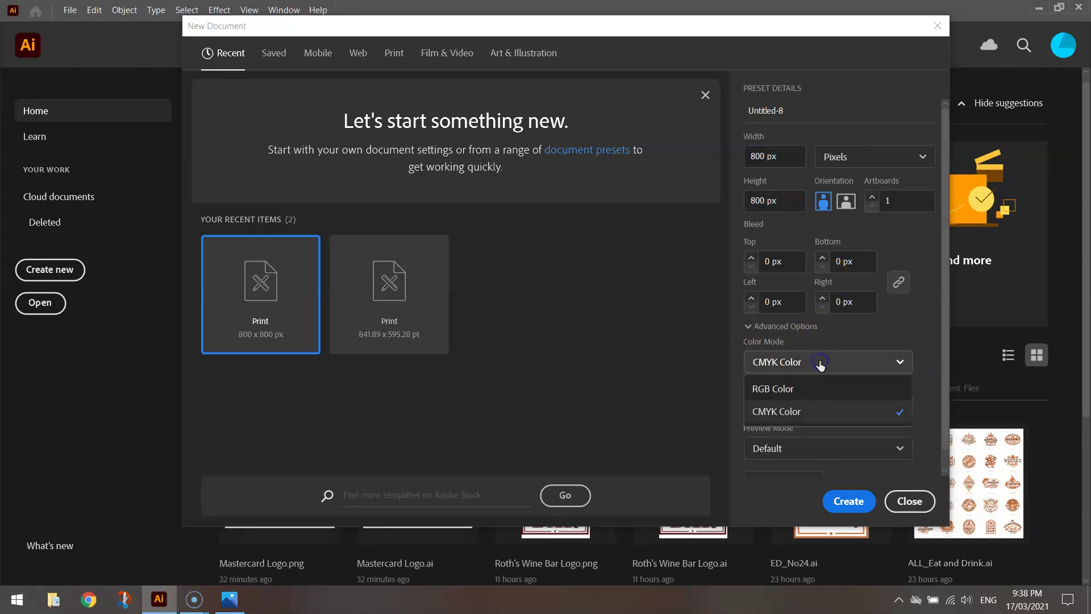
{"action": "left_click", "coordinate": [803, 411]}
{"action": "left_click", "coordinate": [803, 405]}
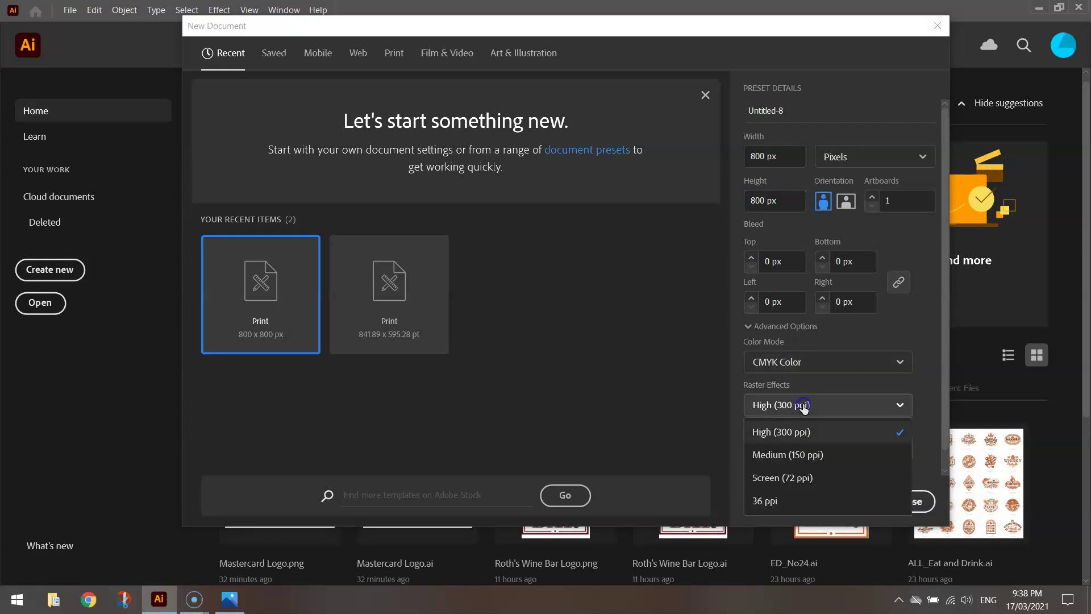
{"action": "left_click", "coordinate": [805, 432]}
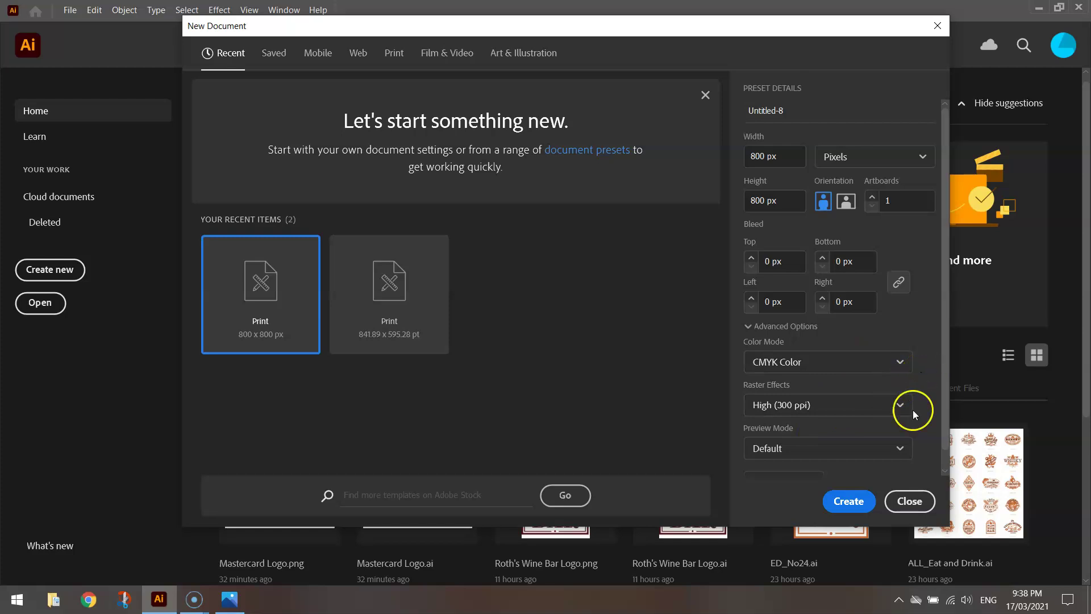
{"action": "left_click", "coordinate": [844, 499]}
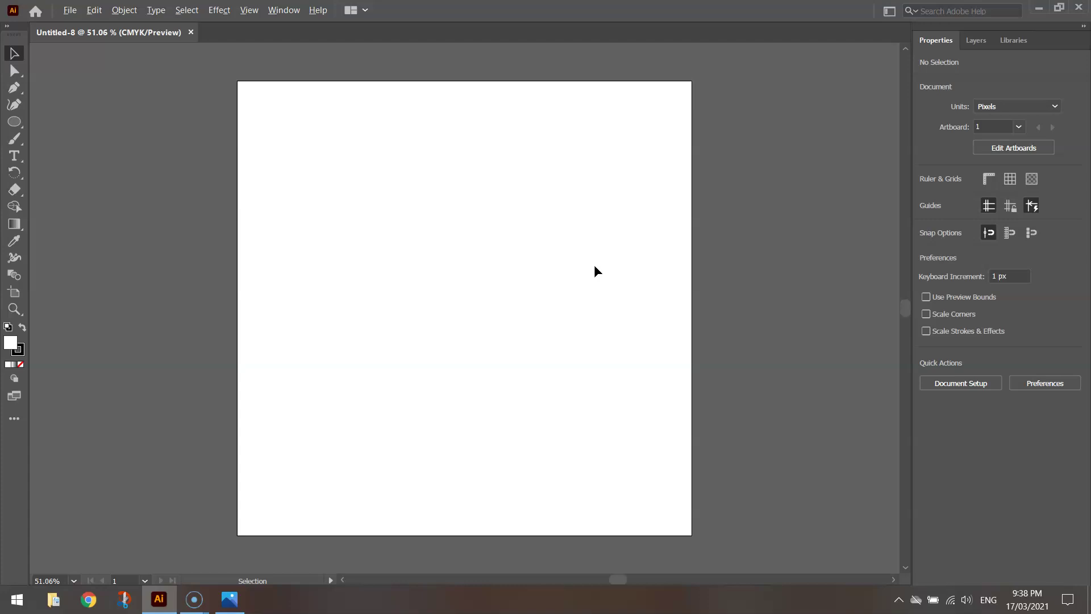
Check the reference Mastercard logo image in Photos, return to the Illustrator document and select the Ellipse tool.
{"action": "key", "text": "alt+Tab"}
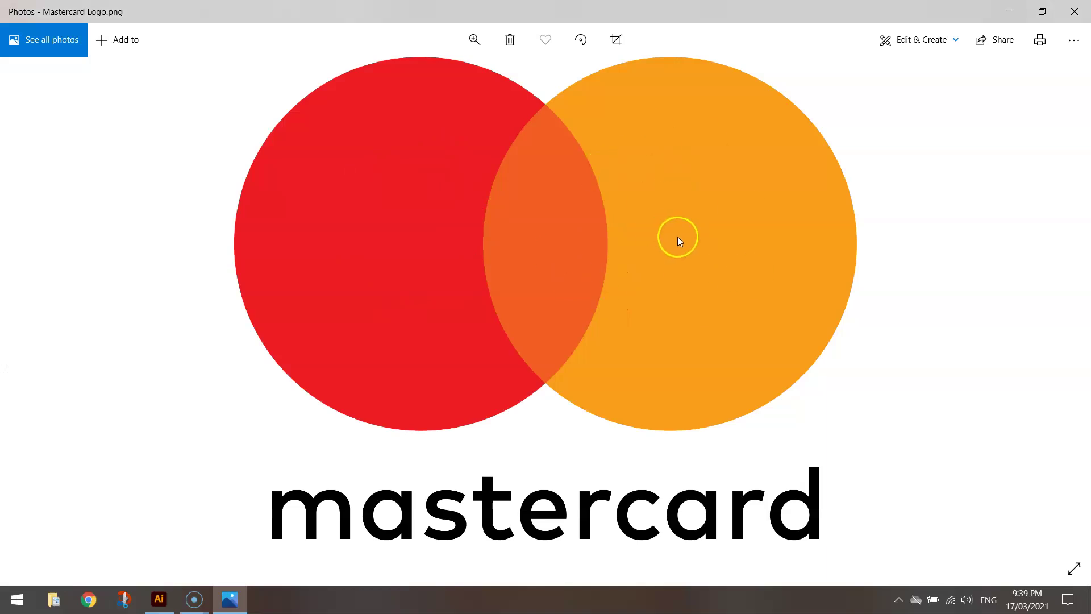
{"action": "key", "text": "alt+Tab"}
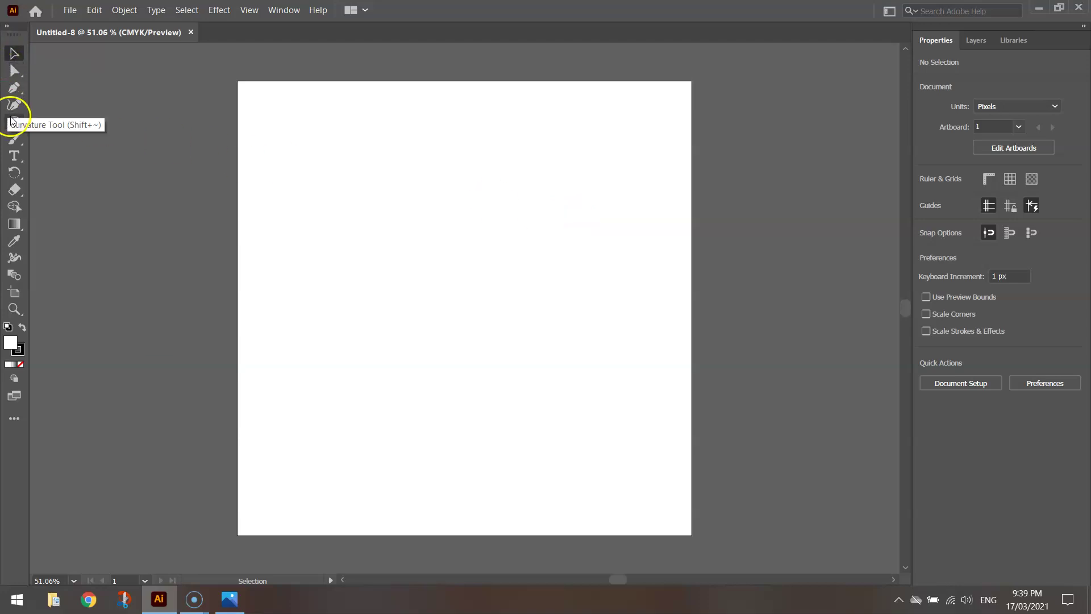
{"action": "left_click_drag", "start_coordinate": [14, 121], "coordinate": [124, 139]}
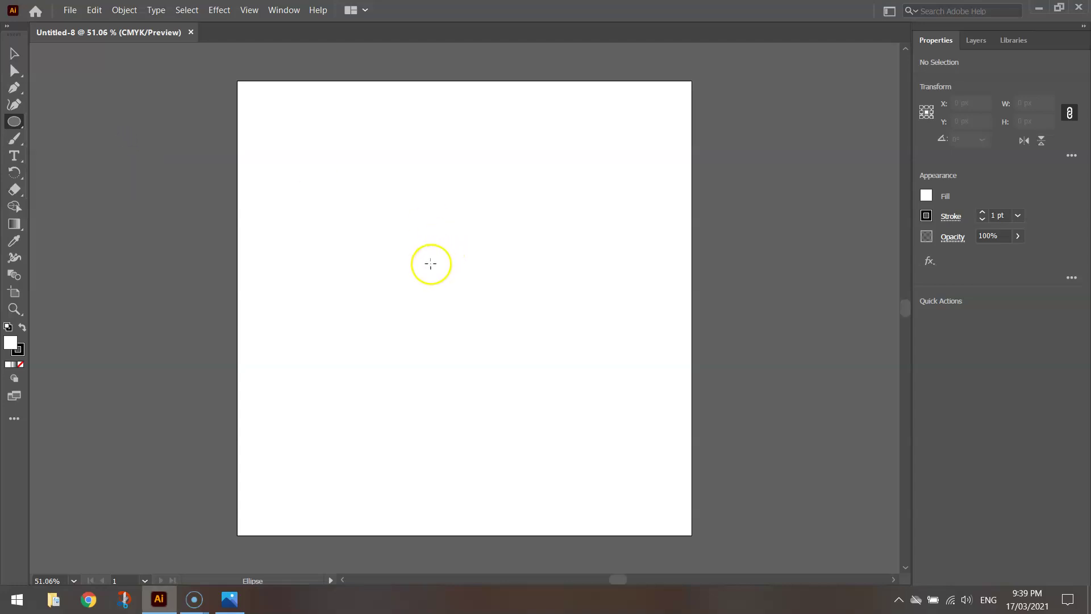
{"action": "left_click_drag", "start_coordinate": [293, 169], "coordinate": [483, 332]}
{"action": "key", "text": "ctrl+z"}
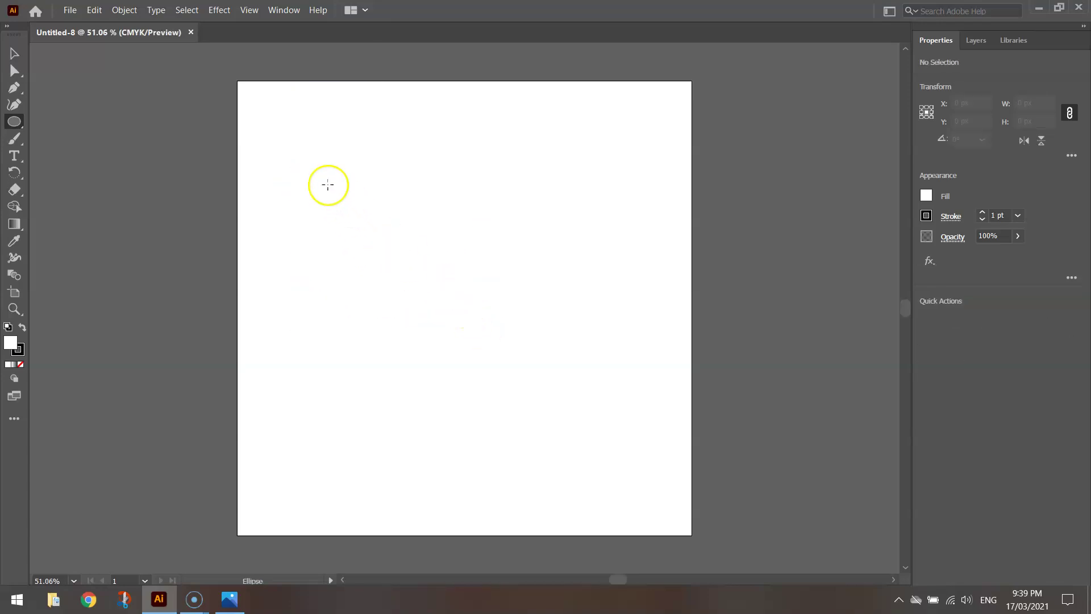
{"action": "left_click_drag", "start_coordinate": [301, 164], "coordinate": [448, 333]}
{"action": "key", "text": "ctrl+z"}
{"action": "left_click", "coordinate": [429, 313]}
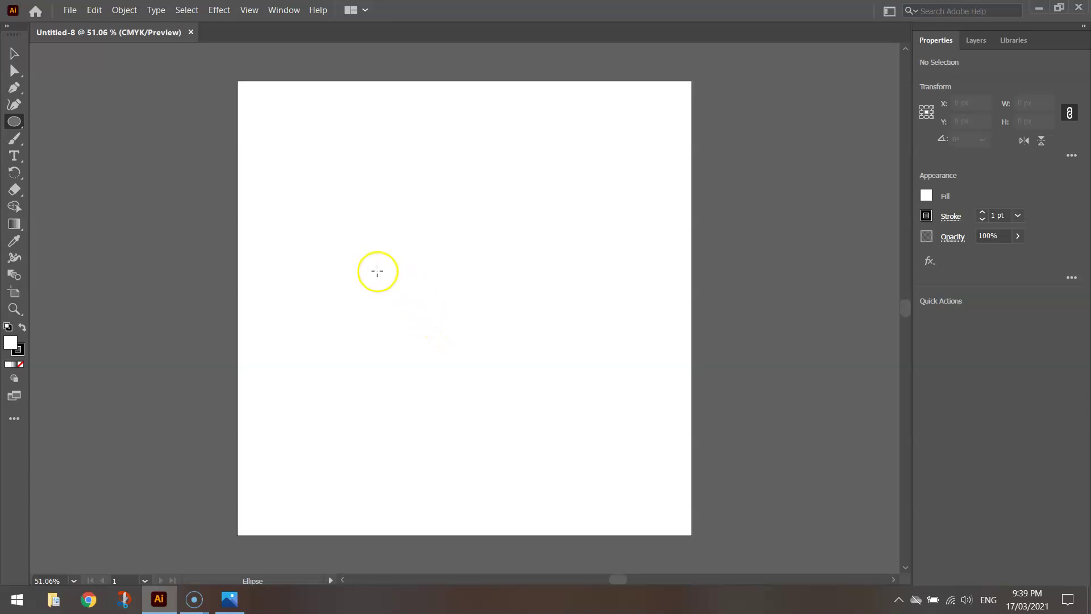
Create a circle exactly 300 px wide and 300 px high near the middle of the artboard.
{"action": "left_click", "coordinate": [364, 261]}
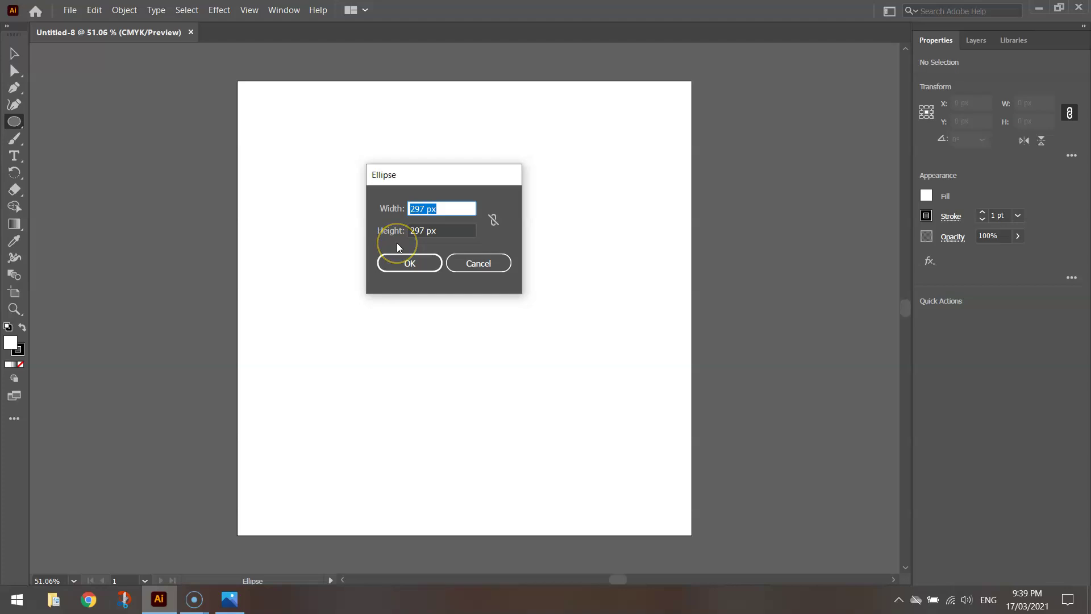
{"action": "type", "text": "300"}
{"action": "key", "text": "Tab"}
{"action": "type", "text": "33"}
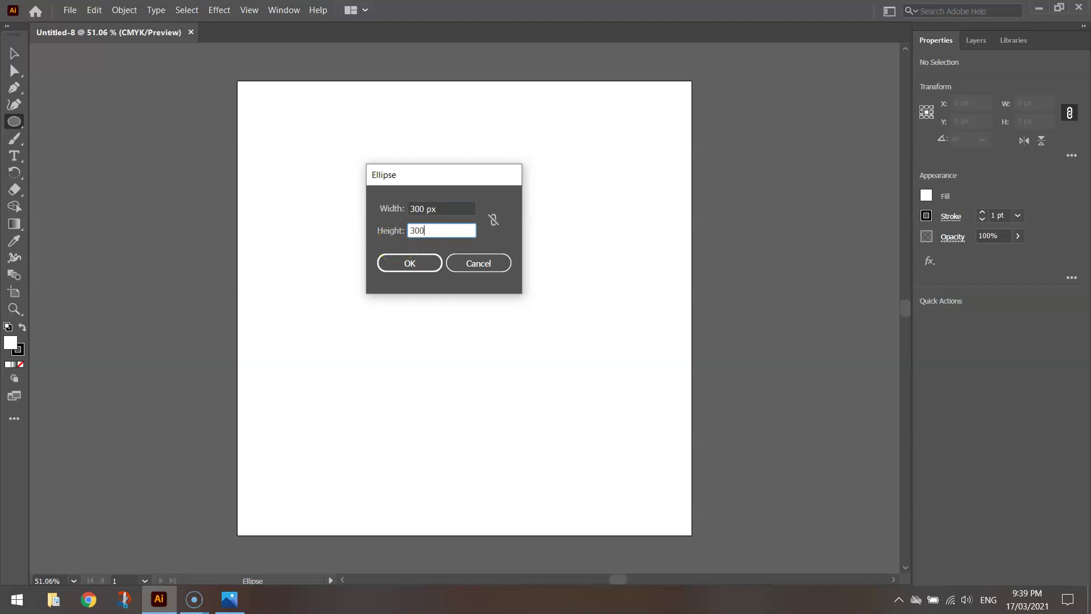
{"action": "key", "text": "Tab"}
{"action": "left_click", "coordinate": [410, 262]}
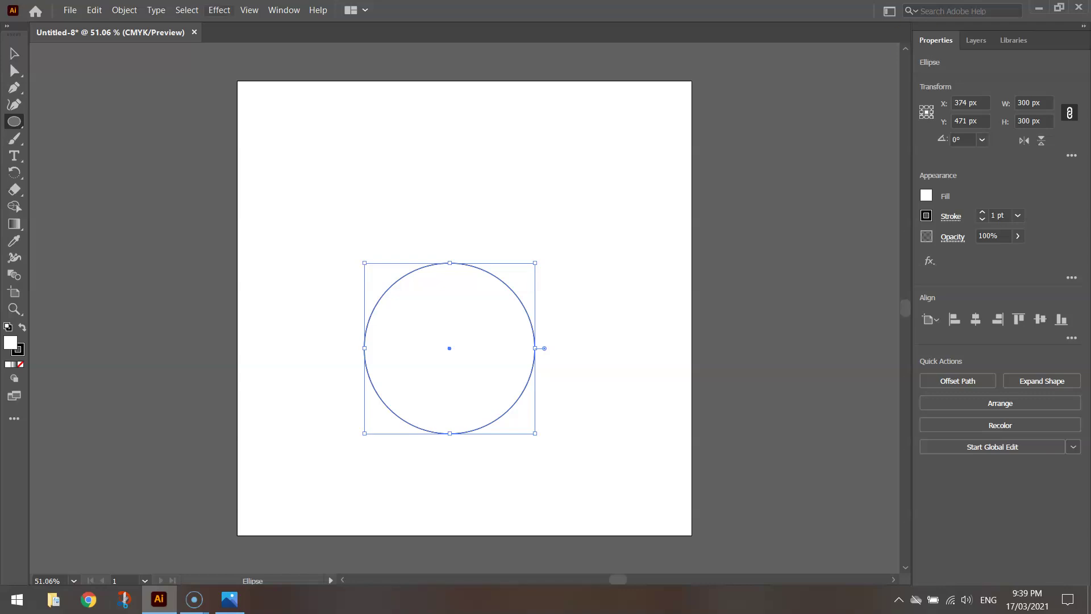
Set the circle's stroke to None.
{"action": "left_click", "coordinate": [284, 10]}
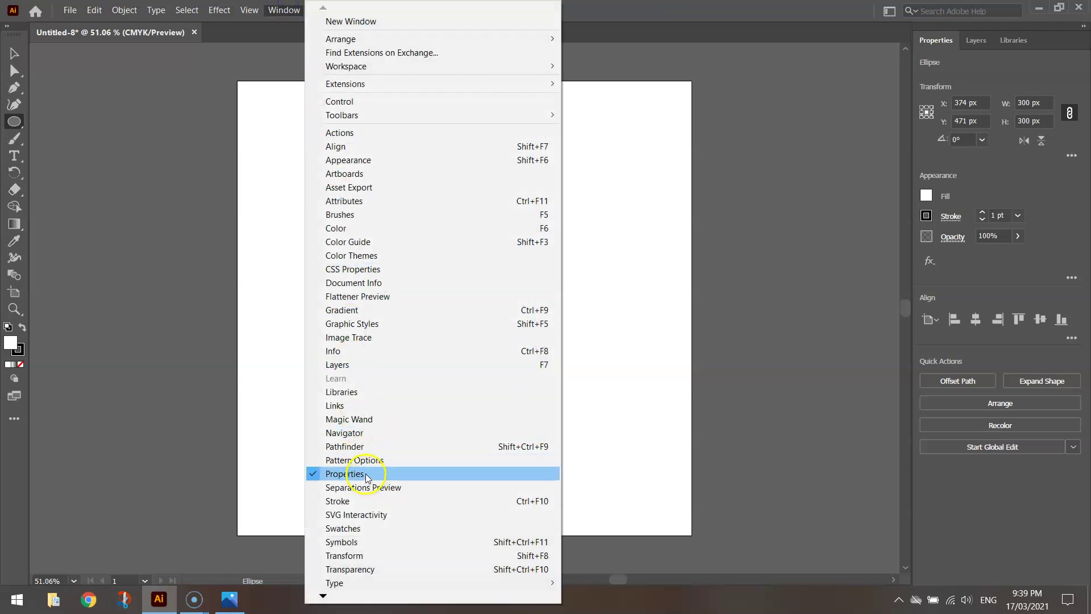
{"action": "left_click", "coordinate": [1037, 184]}
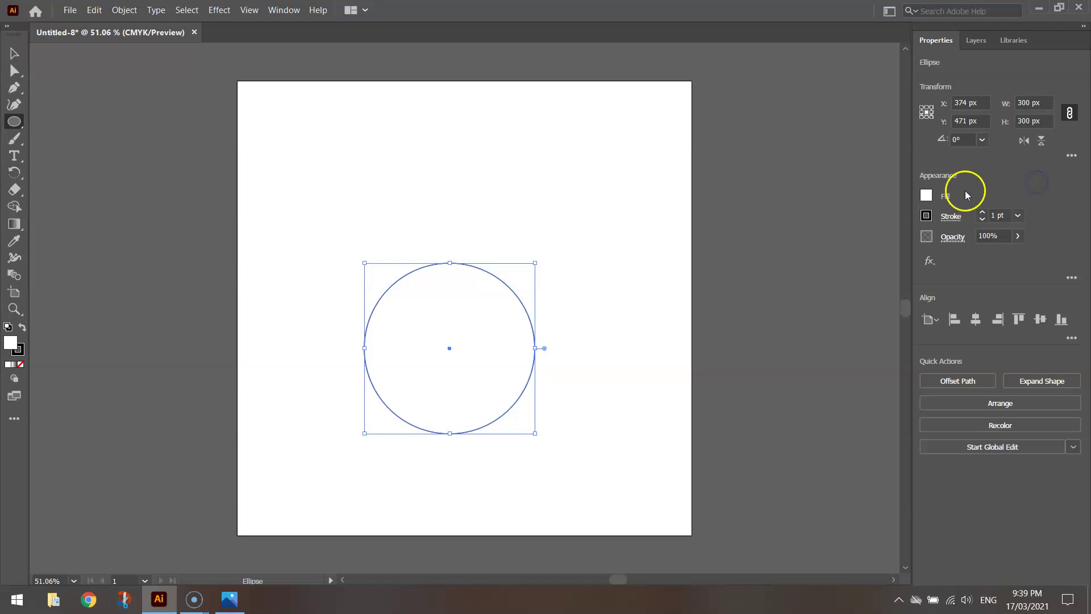
{"action": "left_click", "coordinate": [927, 215]}
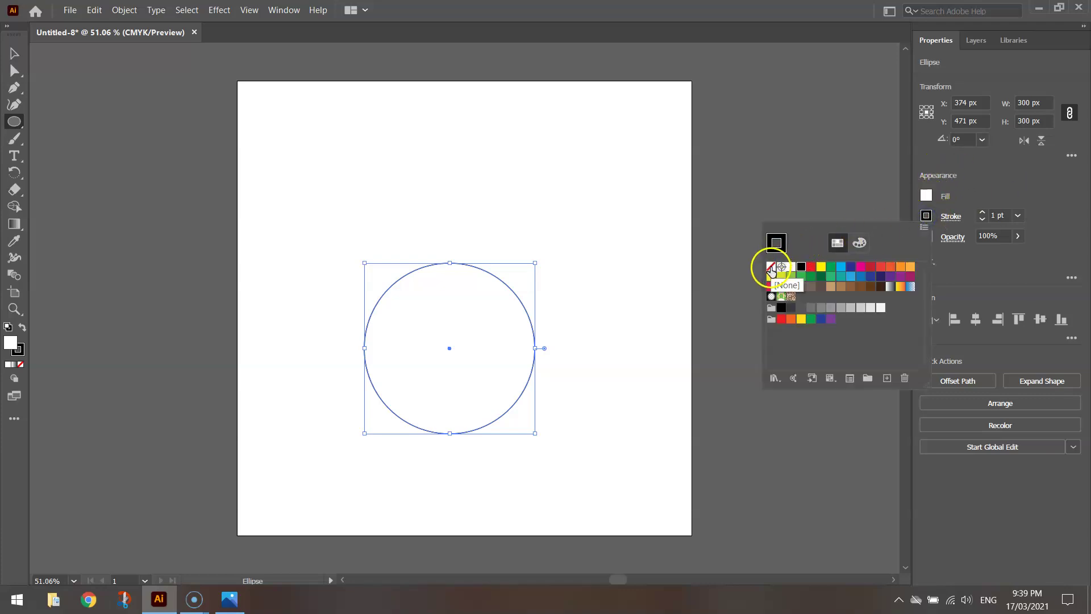
{"action": "left_click", "coordinate": [771, 267]}
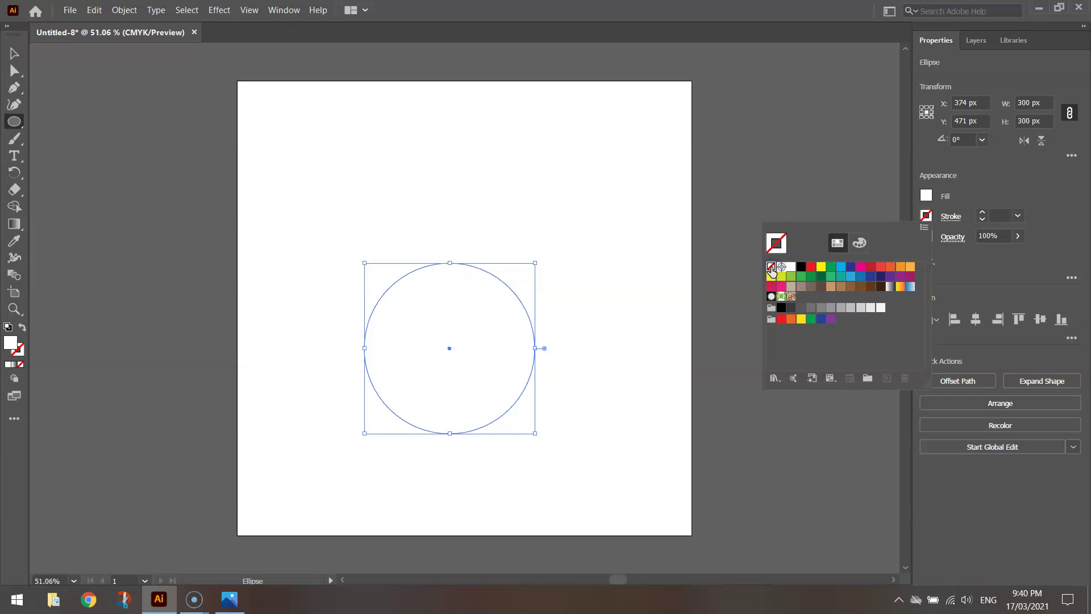
{"action": "left_click", "coordinate": [964, 193]}
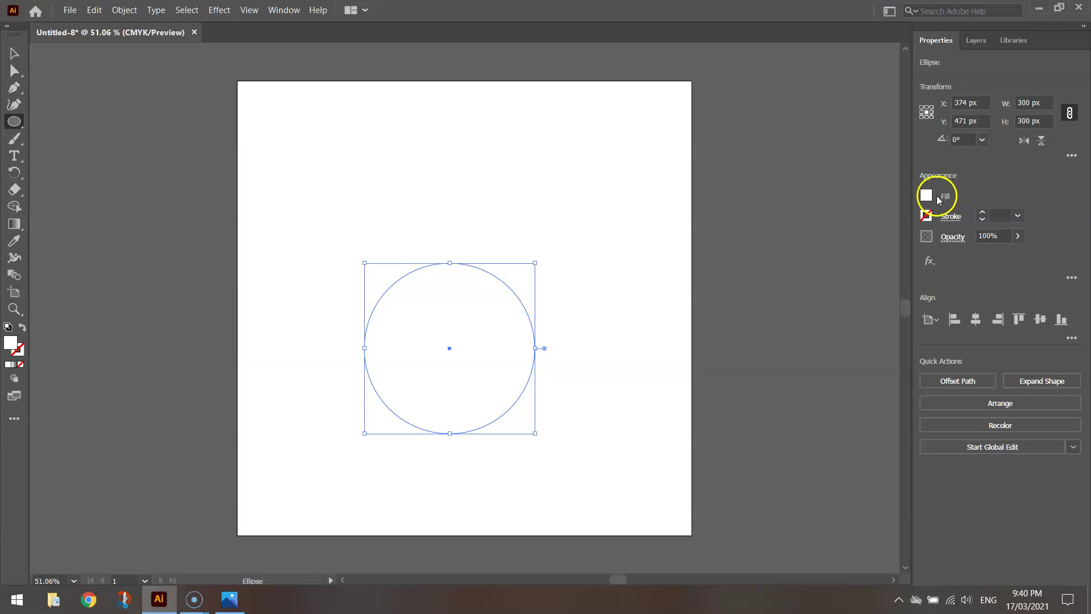
Fill the circle with the CMYK Red swatch and review the colour's C, M, Y and K values.
{"action": "left_click", "coordinate": [927, 195]}
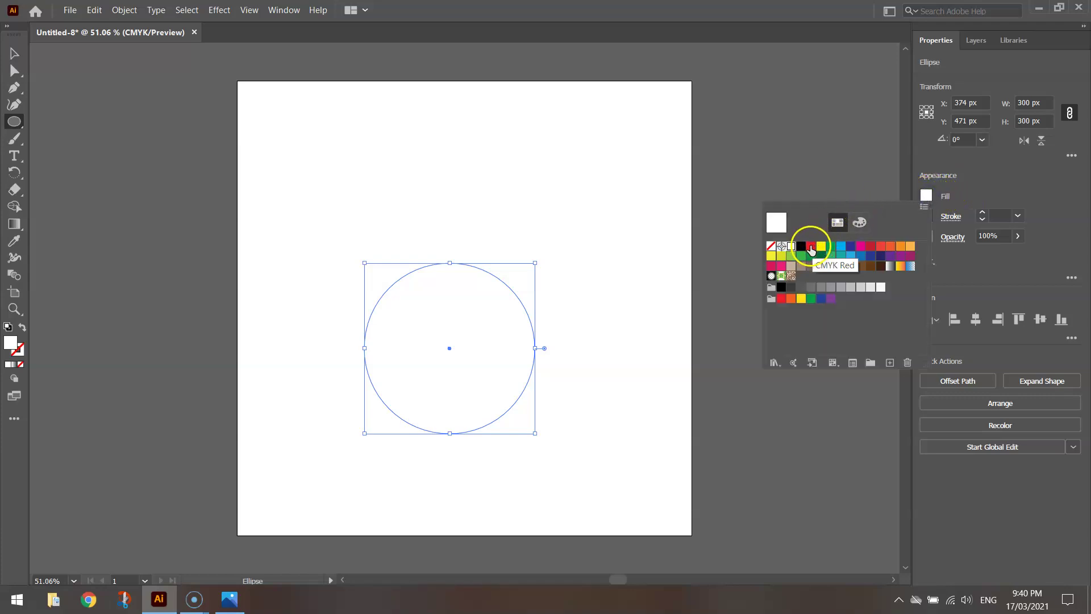
{"action": "left_click", "coordinate": [812, 250]}
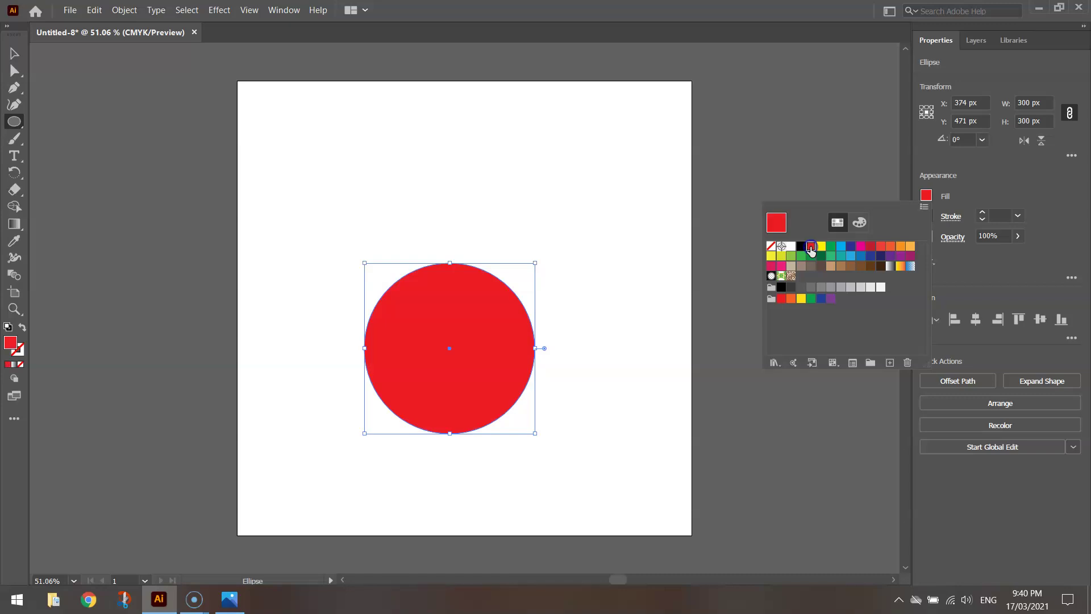
{"action": "left_click", "coordinate": [859, 222]}
{"action": "left_click", "coordinate": [905, 248]}
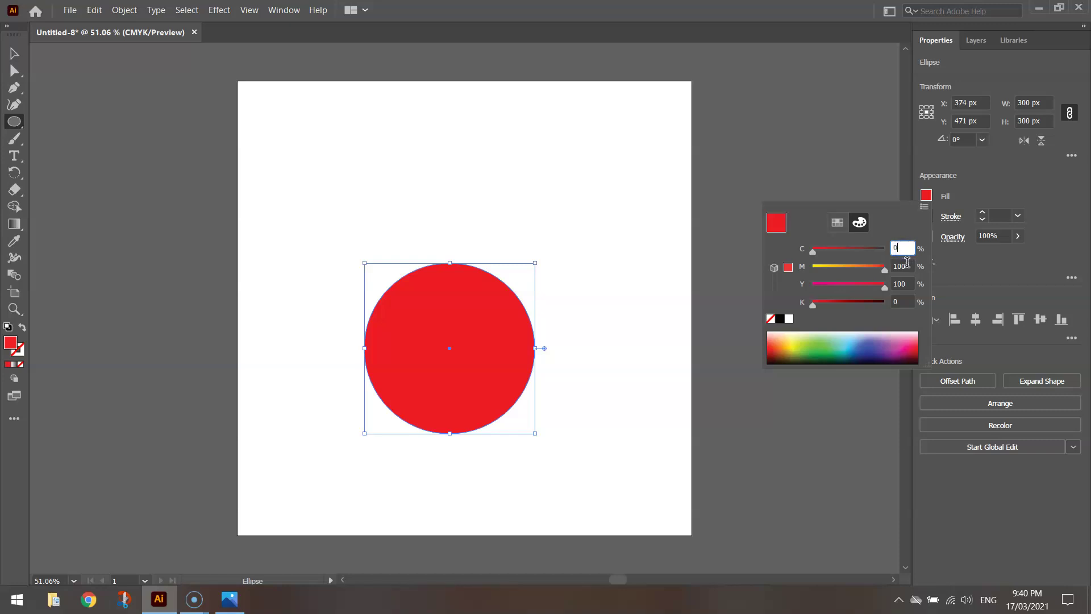
{"action": "left_click", "coordinate": [906, 264]}
{"action": "left_click", "coordinate": [908, 282]}
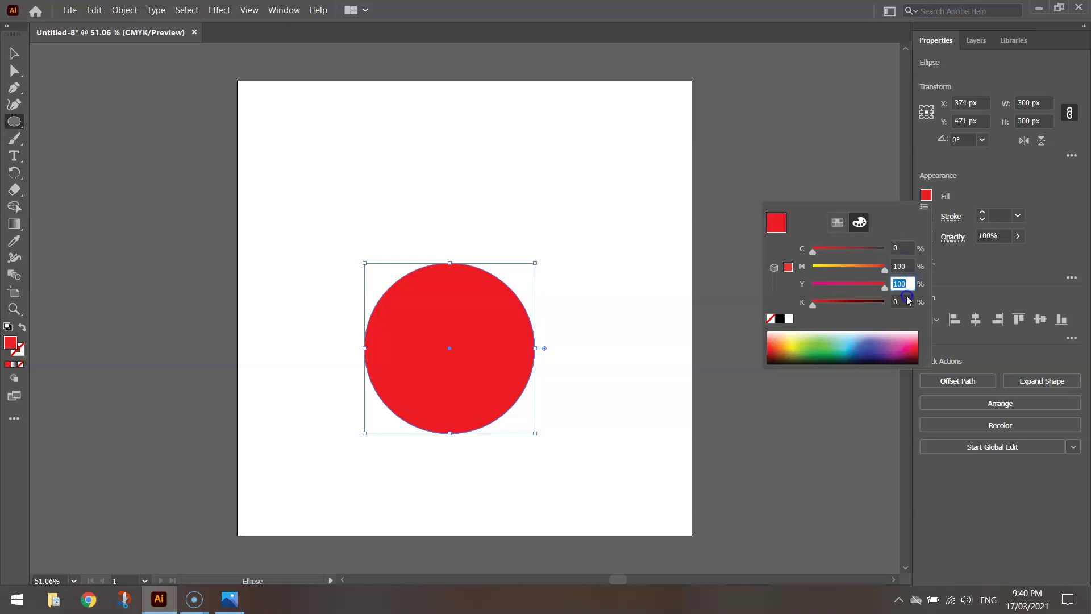
{"action": "left_click", "coordinate": [908, 301]}
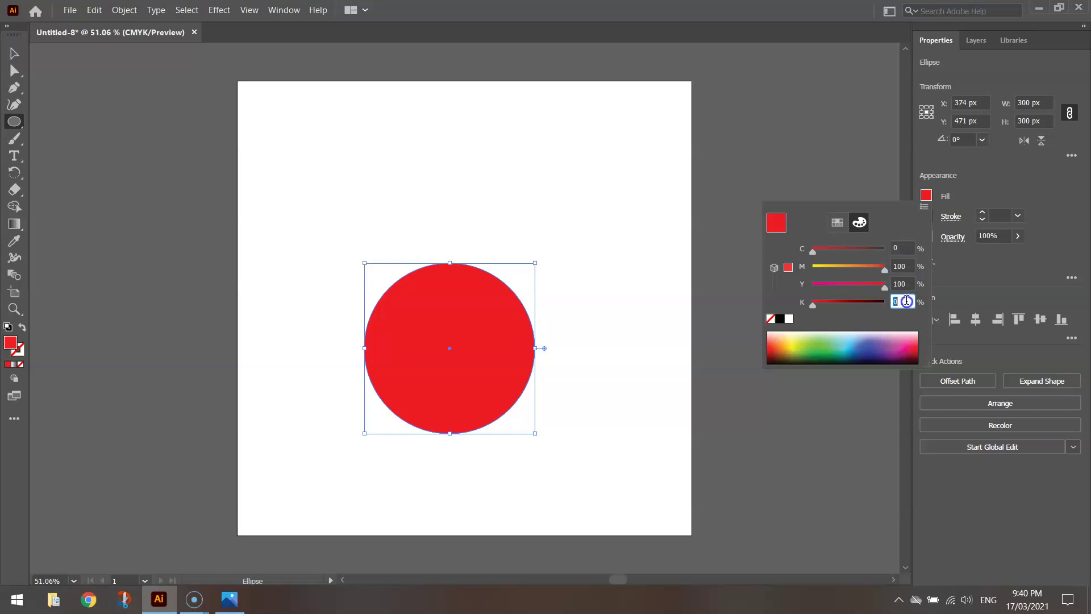
{"action": "left_click", "coordinate": [837, 220]}
{"action": "left_click", "coordinate": [933, 194]}
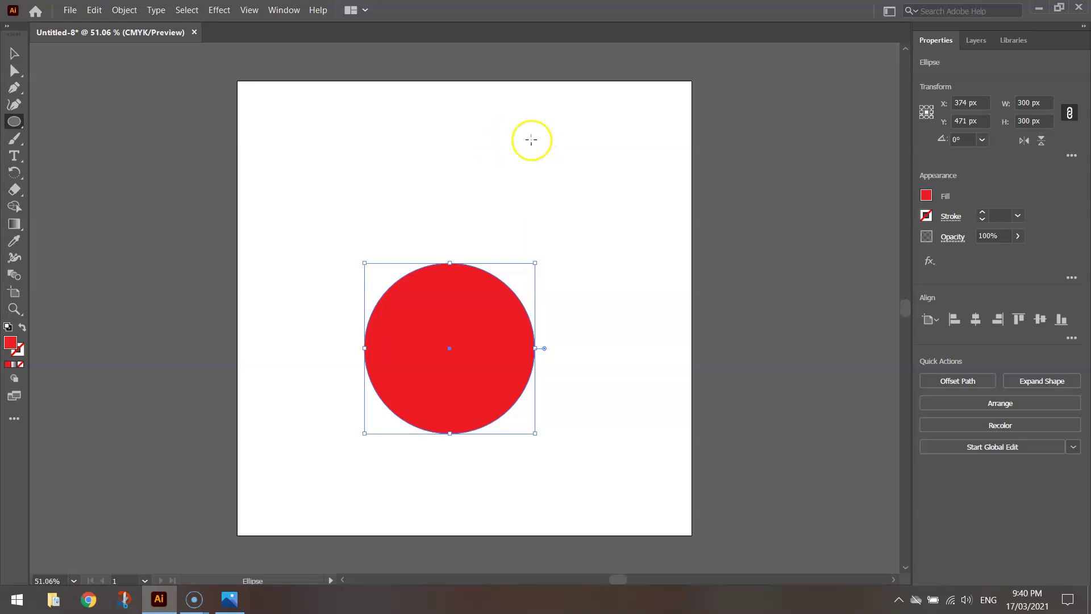
Add a second 300 x 300 px circle at the artboard's upper right and fill it with the darker light-orange swatch.
{"action": "left_click", "coordinate": [567, 138]}
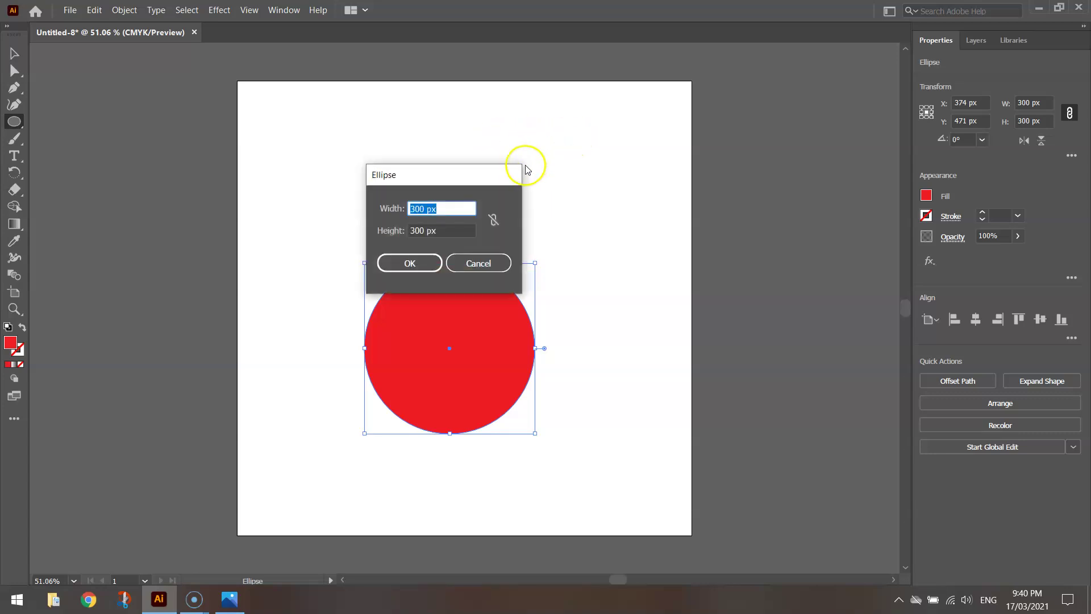
{"action": "left_click", "coordinate": [426, 263]}
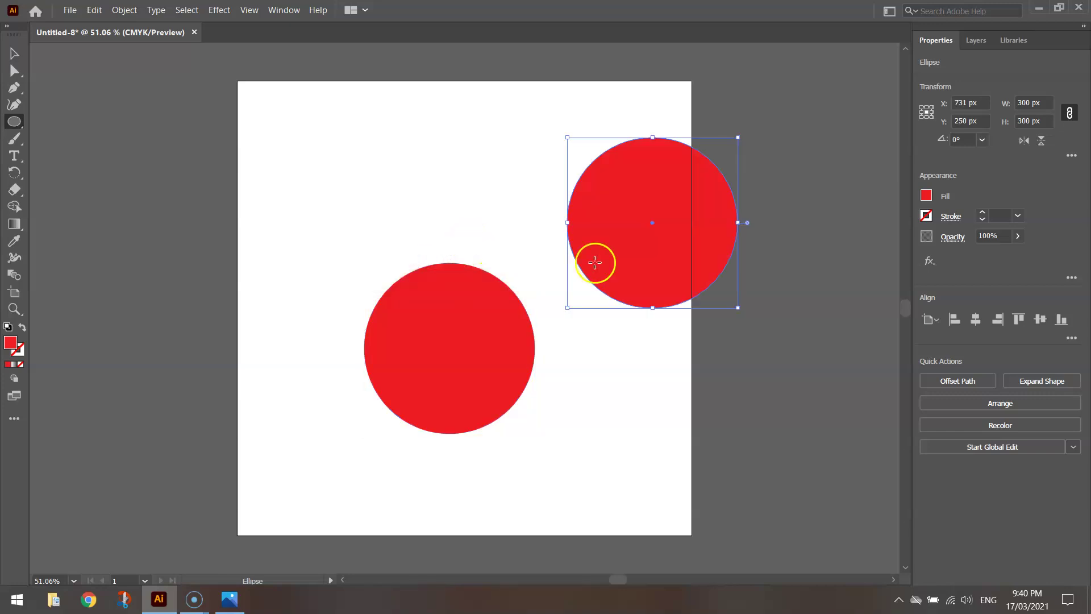
{"action": "left_click", "coordinate": [925, 196]}
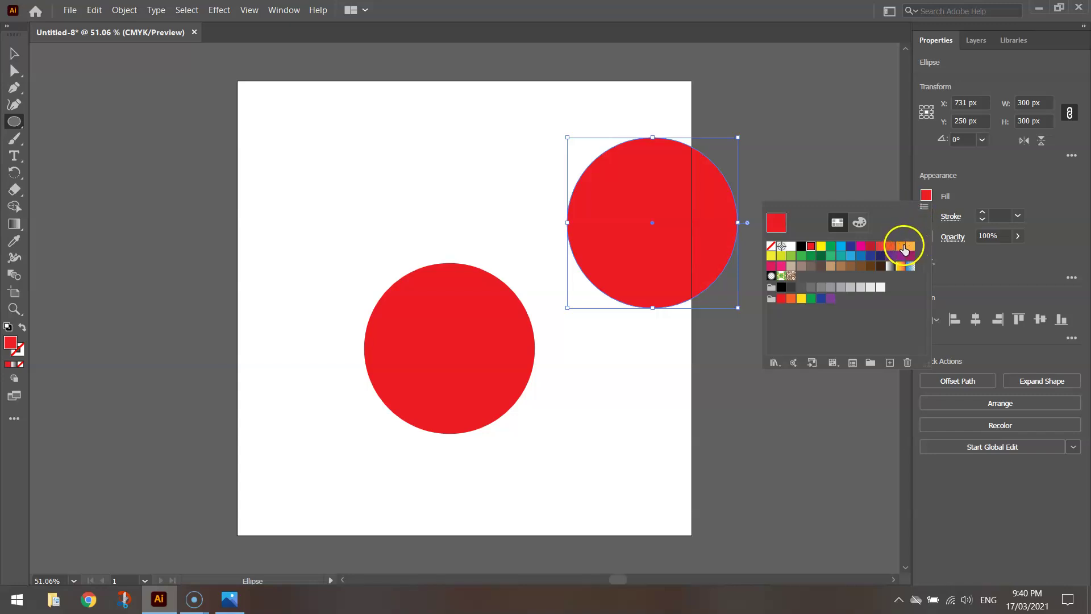
{"action": "left_click", "coordinate": [906, 248]}
{"action": "left_click", "coordinate": [908, 248]}
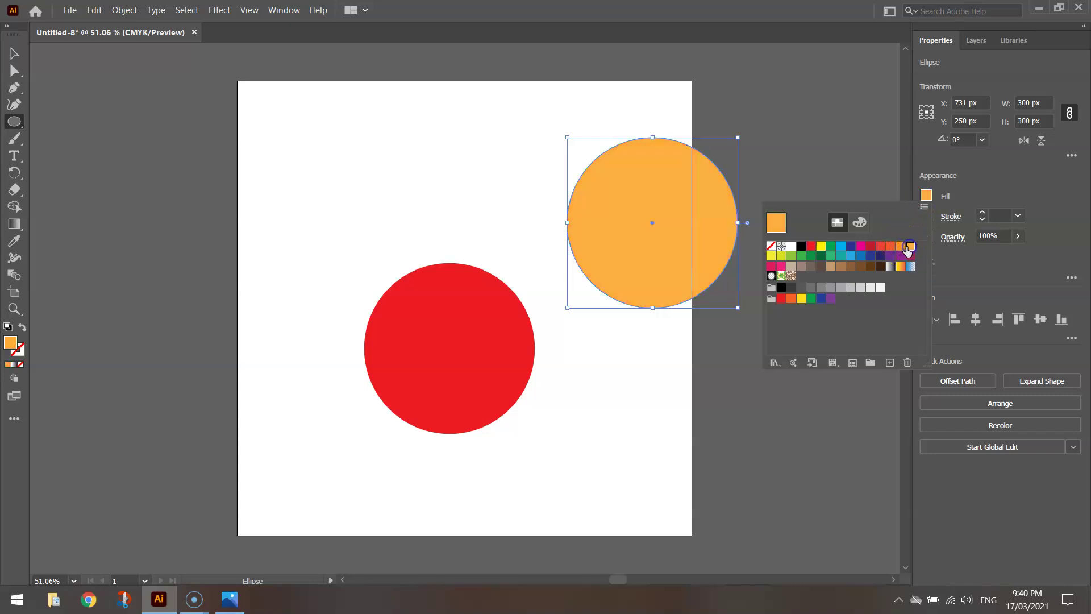
{"action": "left_click", "coordinate": [901, 248]}
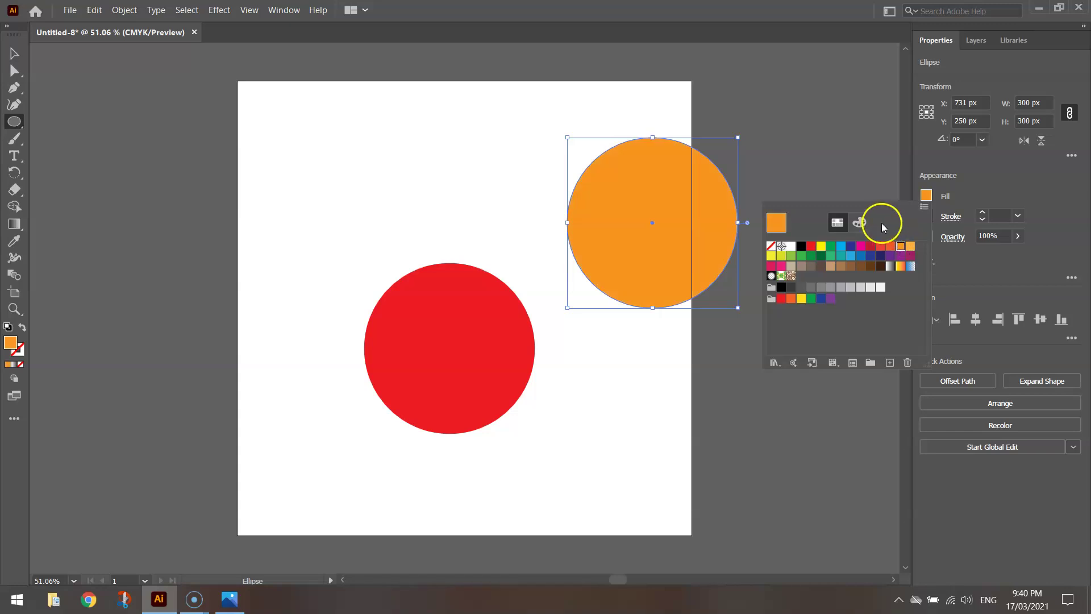
Set the orange circle's CMYK fill to M 45%, keeping C 0, Y 100 and K 0.
{"action": "left_click", "coordinate": [862, 224]}
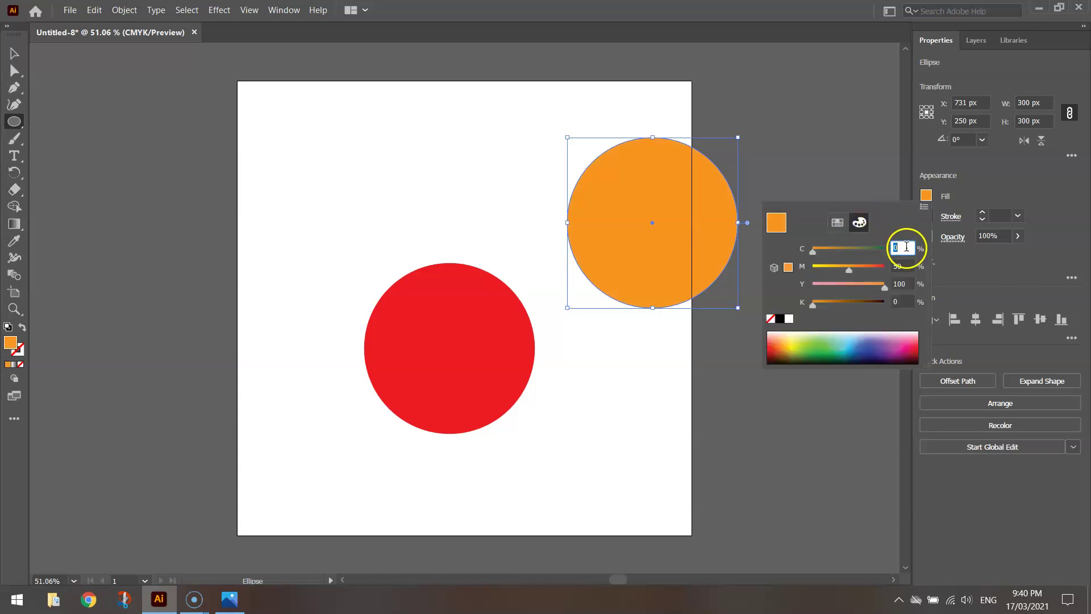
{"action": "key", "text": "Tab"}
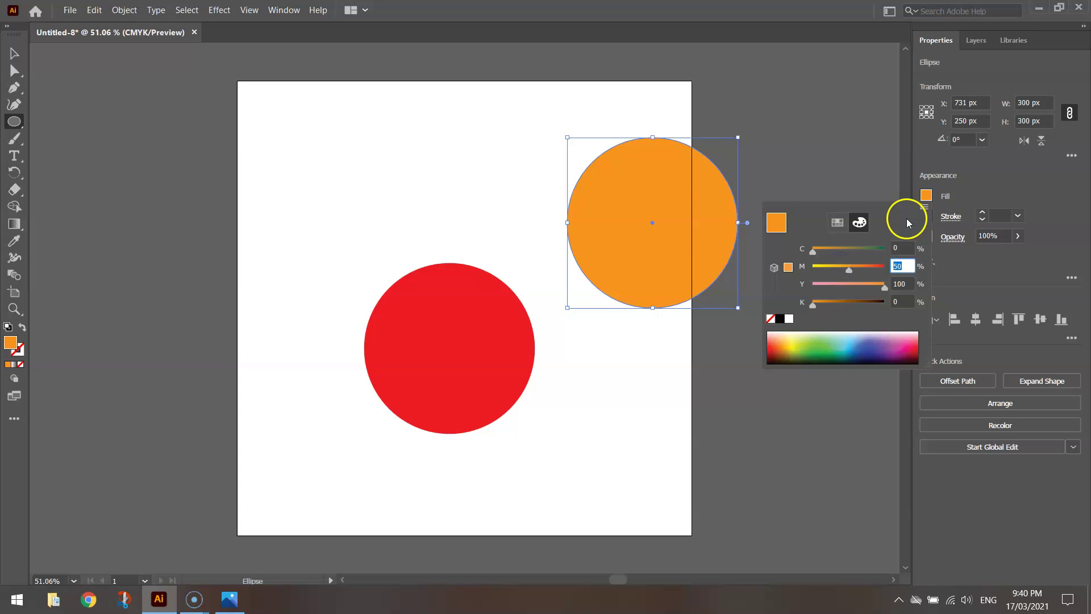
{"action": "type", "text": "45"}
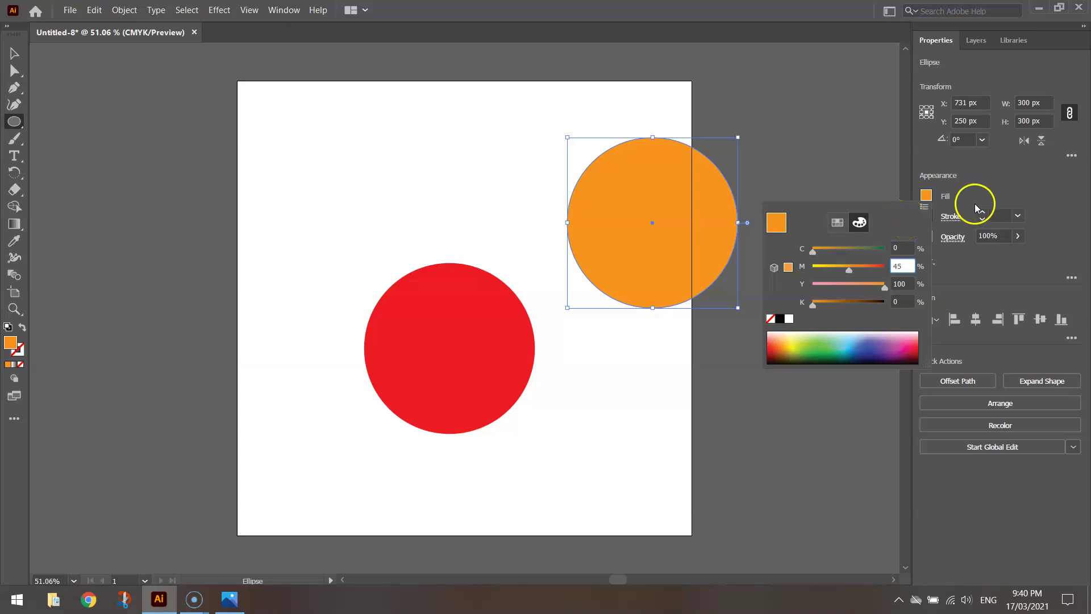
{"action": "left_click", "coordinate": [903, 248]}
{"action": "left_click", "coordinate": [903, 266]}
{"action": "left_click", "coordinate": [908, 285]}
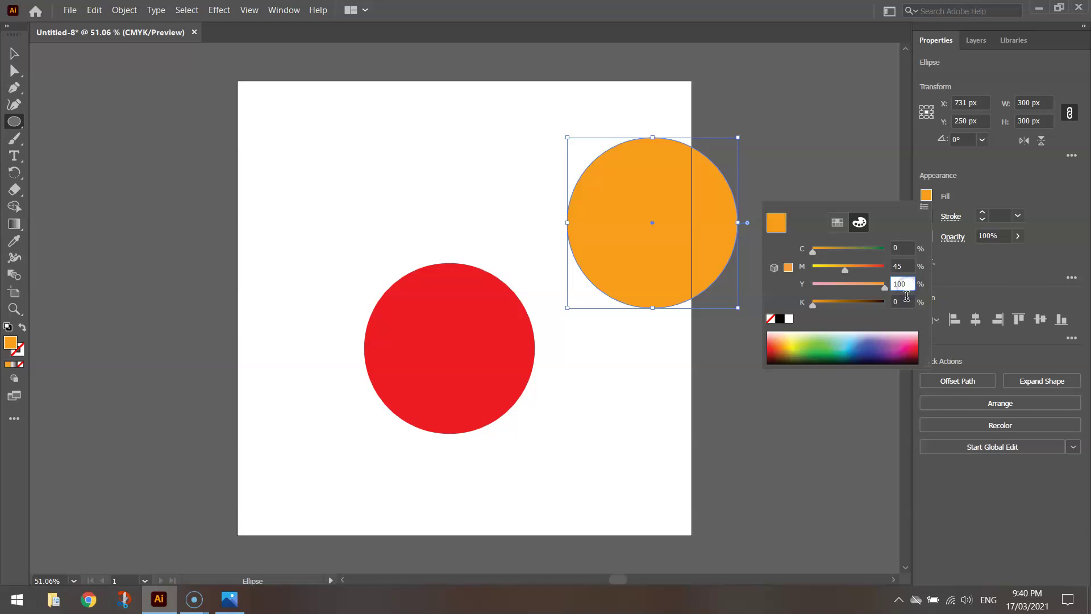
{"action": "left_click", "coordinate": [903, 302]}
{"action": "left_click", "coordinate": [984, 187]}
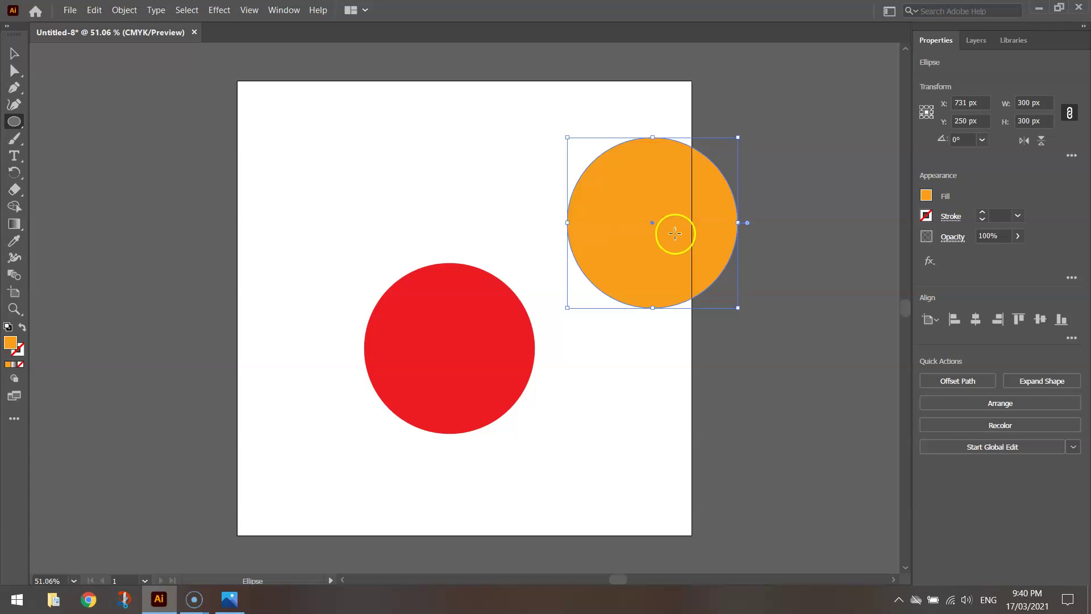
Switch to Photos to examine how the circles overlap in Mastercard Logo.png, and return to Illustrator.
{"action": "left_click", "coordinate": [12, 48]}
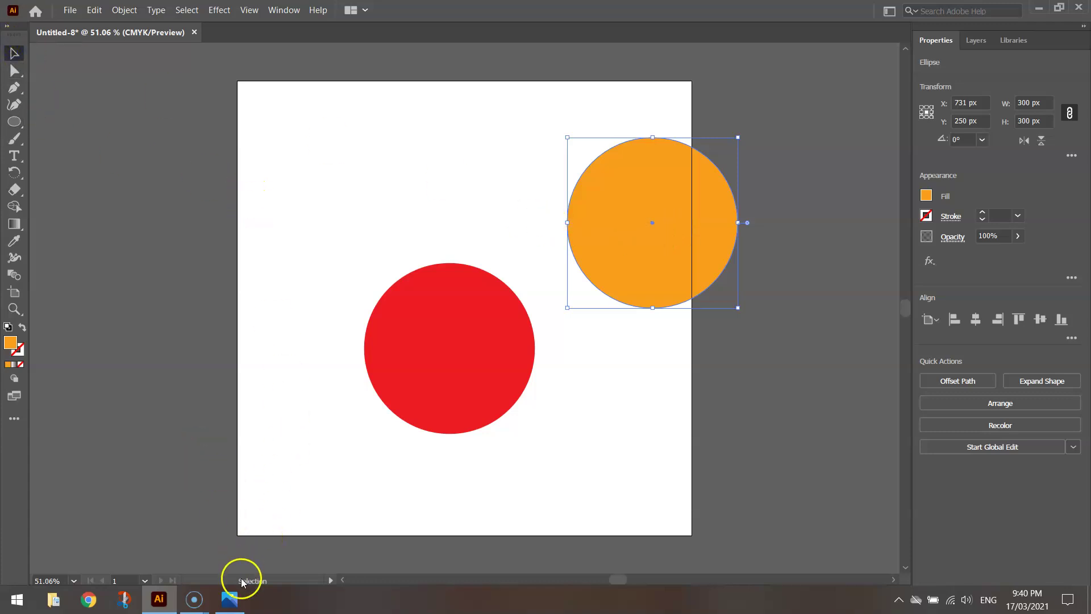
{"action": "left_click", "coordinate": [231, 599]}
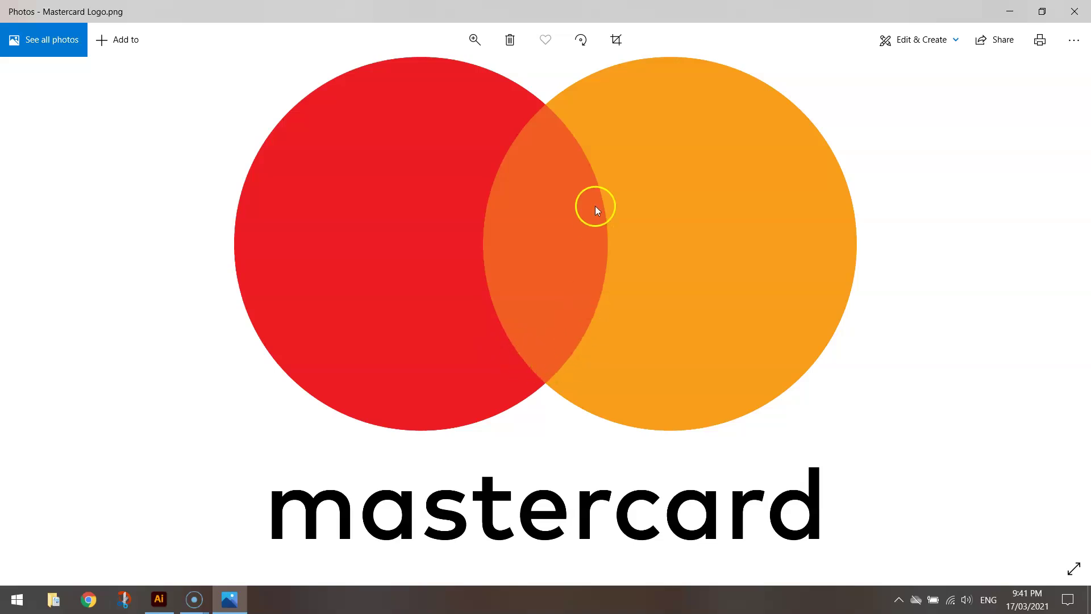
{"action": "key", "text": "alt+Tab"}
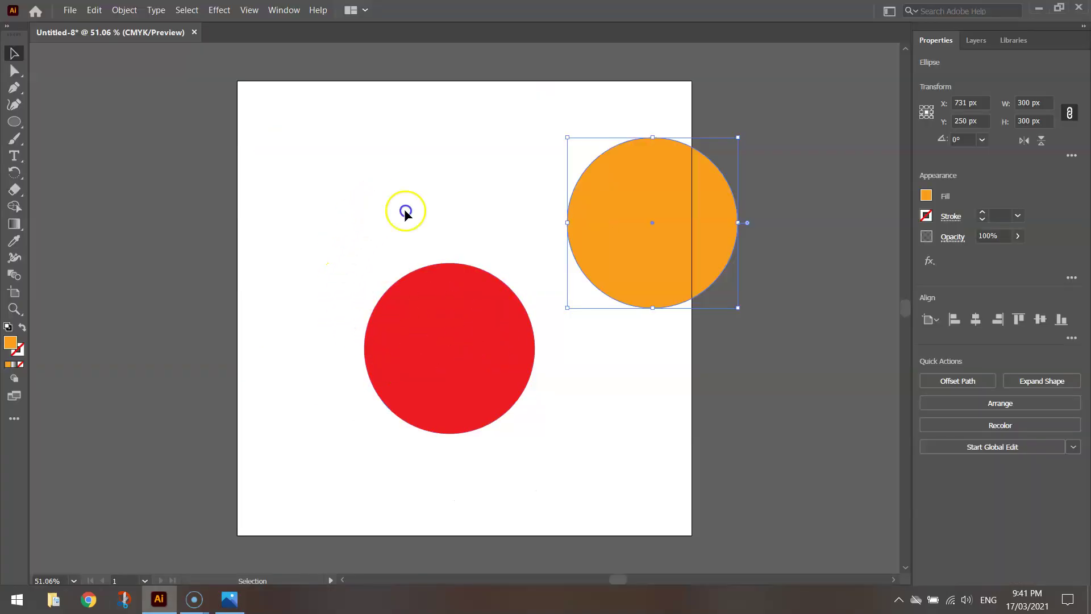
Centre both circles horizontally and vertically on the artboard and deselect them.
{"action": "left_click_drag", "start_coordinate": [373, 192], "coordinate": [685, 358]}
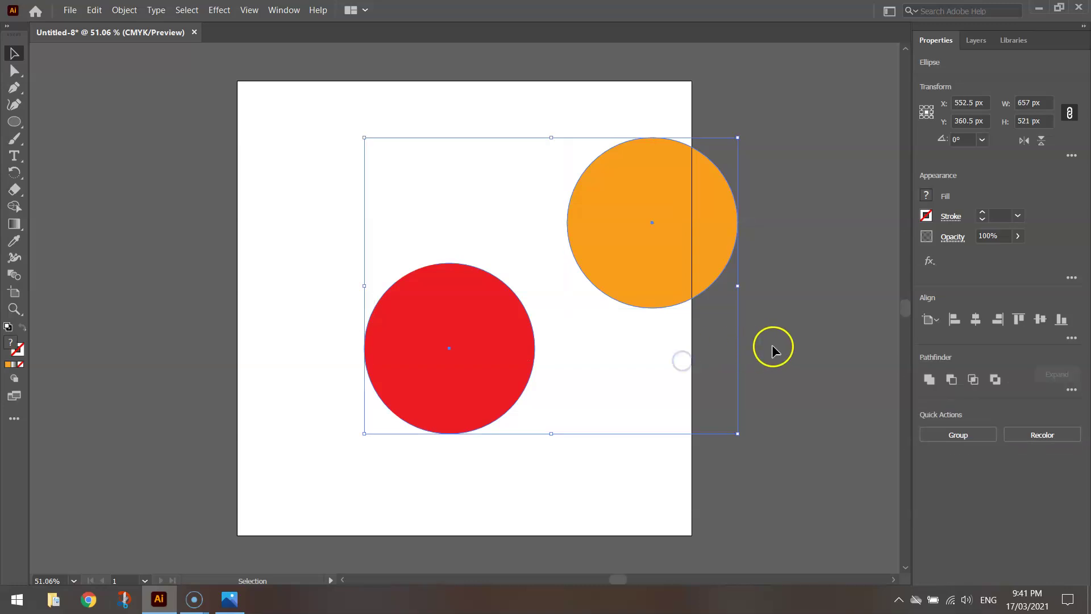
{"action": "left_click", "coordinate": [975, 320]}
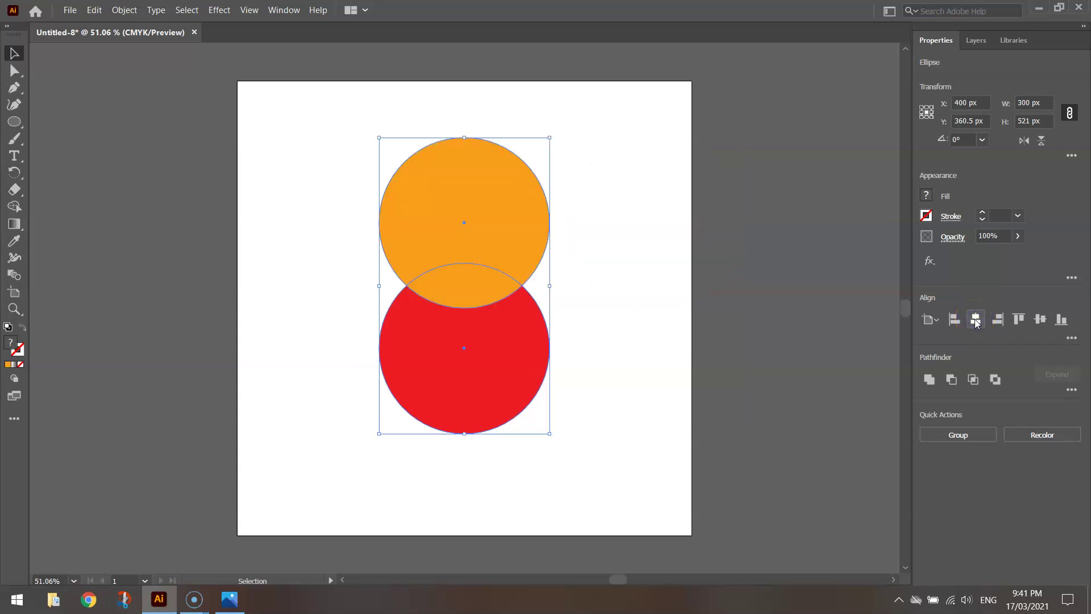
{"action": "left_click", "coordinate": [1038, 322]}
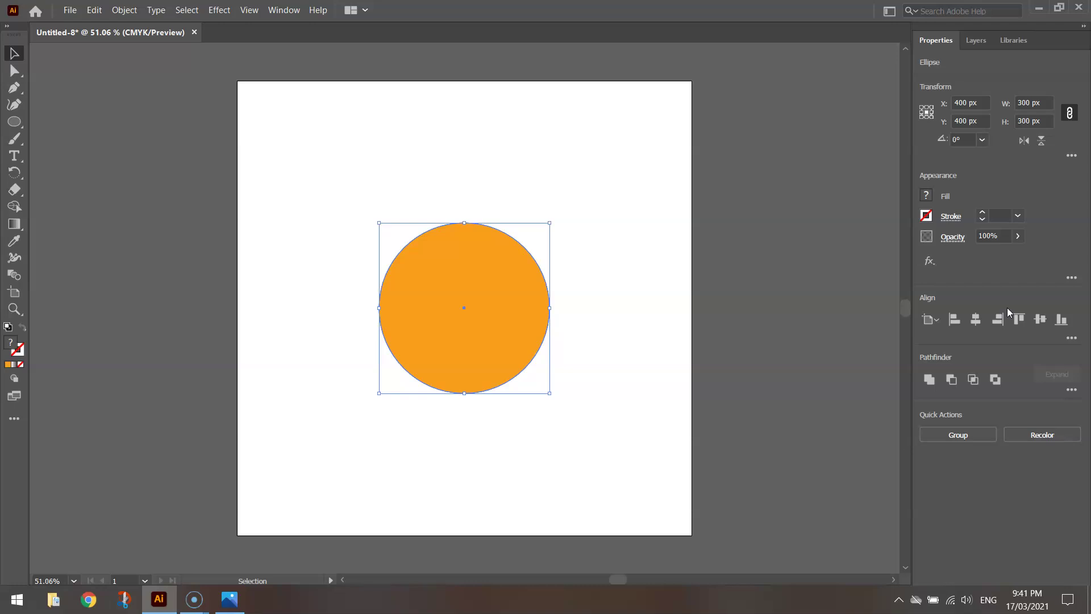
{"action": "left_click", "coordinate": [15, 54]}
{"action": "left_click", "coordinate": [545, 157]}
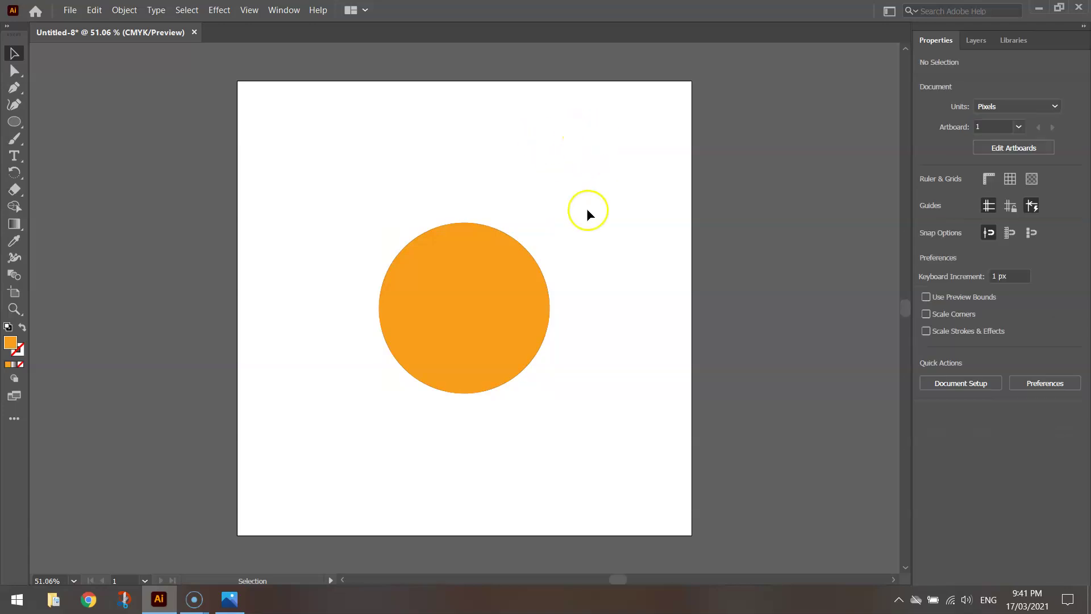
Nudge the orange circle horizontally to the right until its X position is 600 px, and deselect it.
{"action": "left_click", "coordinate": [450, 272]}
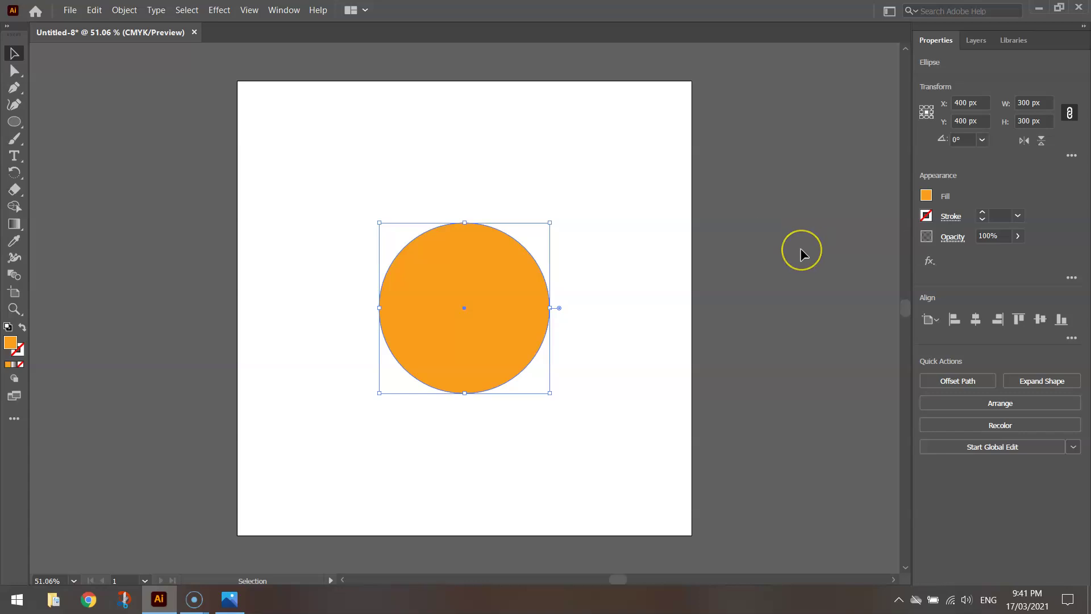
{"action": "key", "text": "shift"}
{"action": "key", "text": "shift+Right"}
{"action": "key", "text": "shift+Right"}
{"action": "key", "text": "shift+Right"}
{"action": "key", "text": "Right"}
{"action": "key", "text": "Right"}
{"action": "key", "text": "Right"}
{"action": "key", "text": "Right"}
{"action": "key", "text": "Right"}
{"action": "key", "text": "Right"}
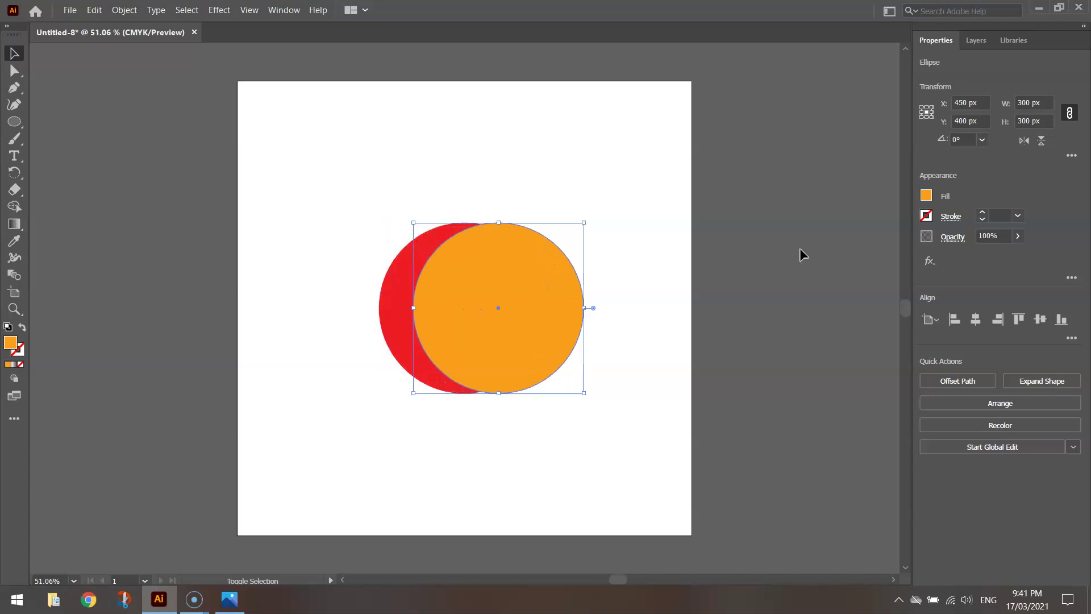
{"action": "key", "text": "Right"}
{"action": "key", "text": "Right"}
{"action": "key", "text": "Right"}
{"action": "key", "text": "Right"}
{"action": "key", "text": "Right"}
{"action": "key", "text": "Right"}
{"action": "key", "text": "Right"}
{"action": "key", "text": "Right"}
{"action": "key", "text": "Right"}
{"action": "key", "text": "Right"}
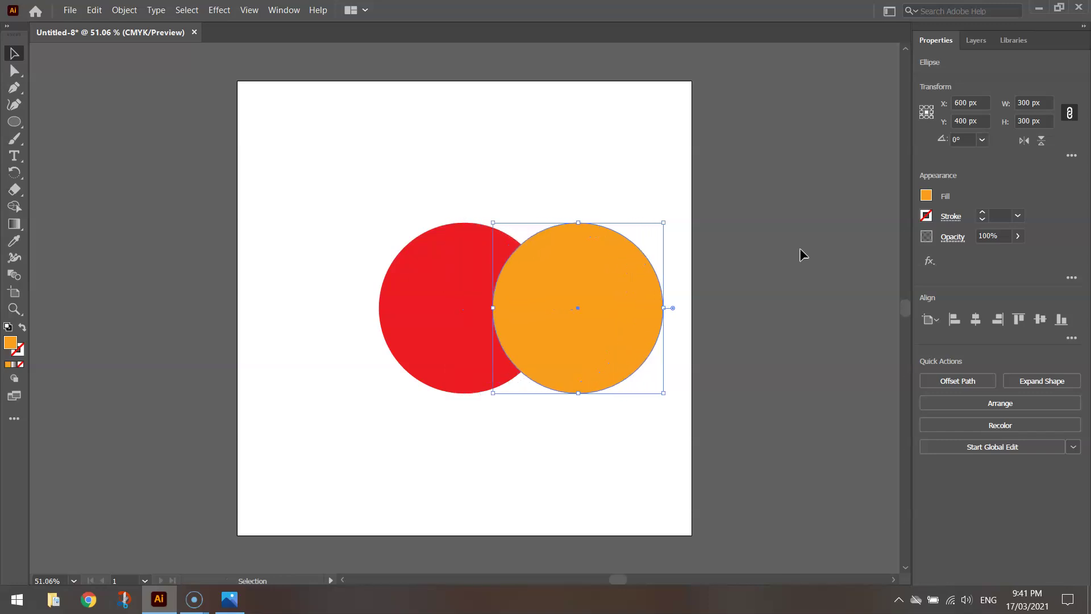
{"action": "left_click", "coordinate": [587, 167]}
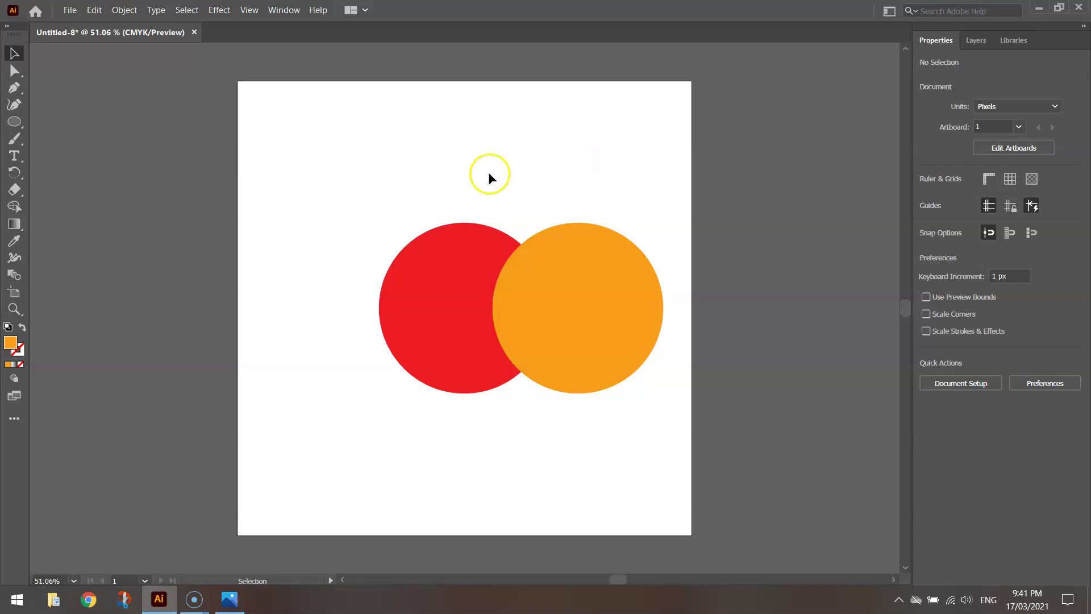
Move both circles together so their centre sits at X 400 px and about Y 341 px, and deselect them.
{"action": "key", "text": "ctrl+a"}
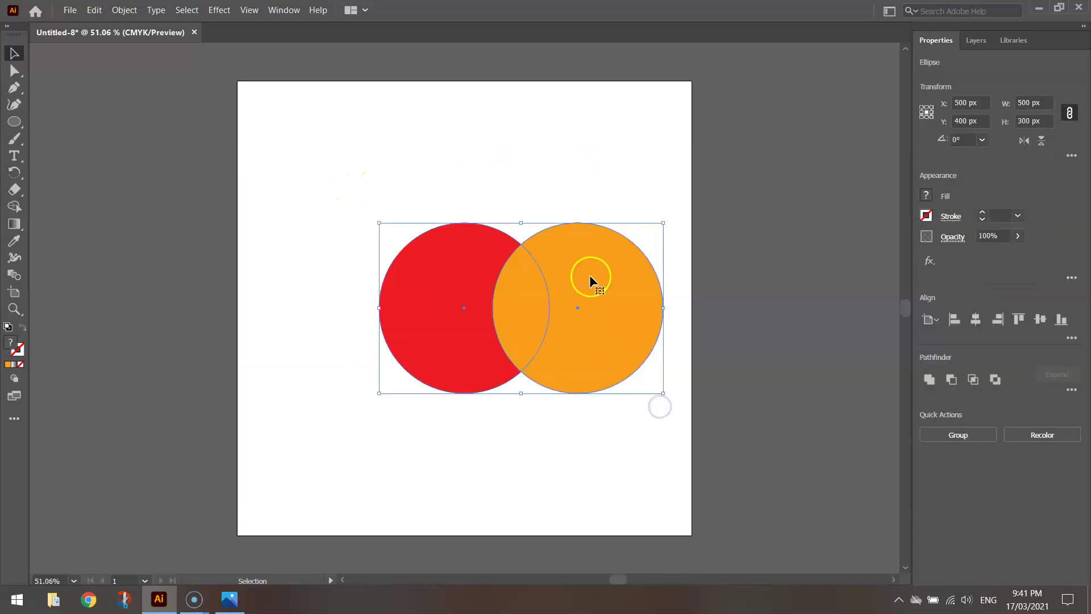
{"action": "left_click_drag", "start_coordinate": [592, 282], "coordinate": [533, 241]}
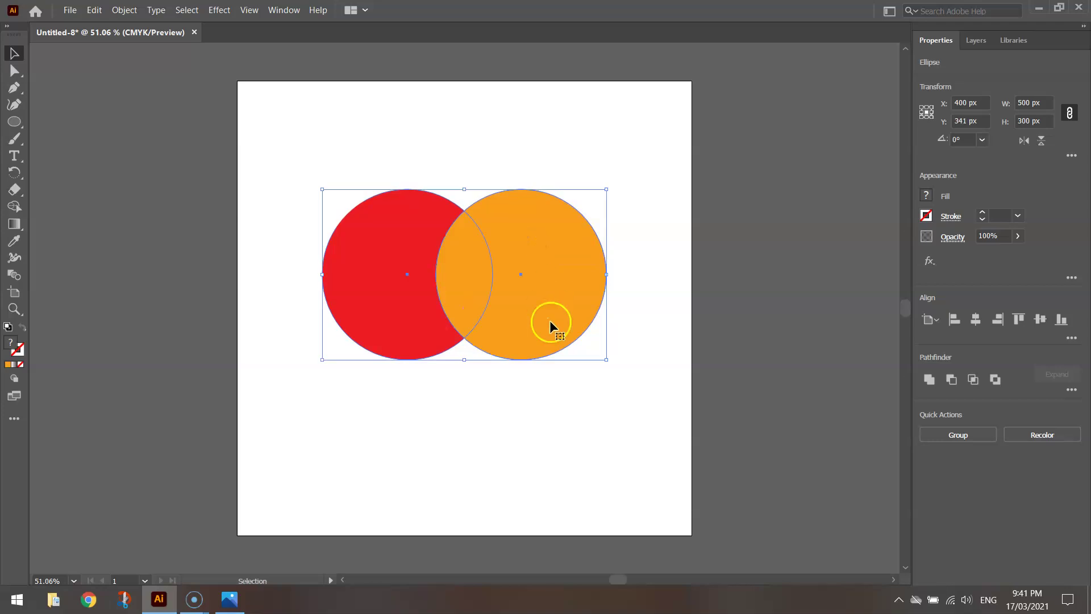
{"action": "left_click", "coordinate": [586, 404]}
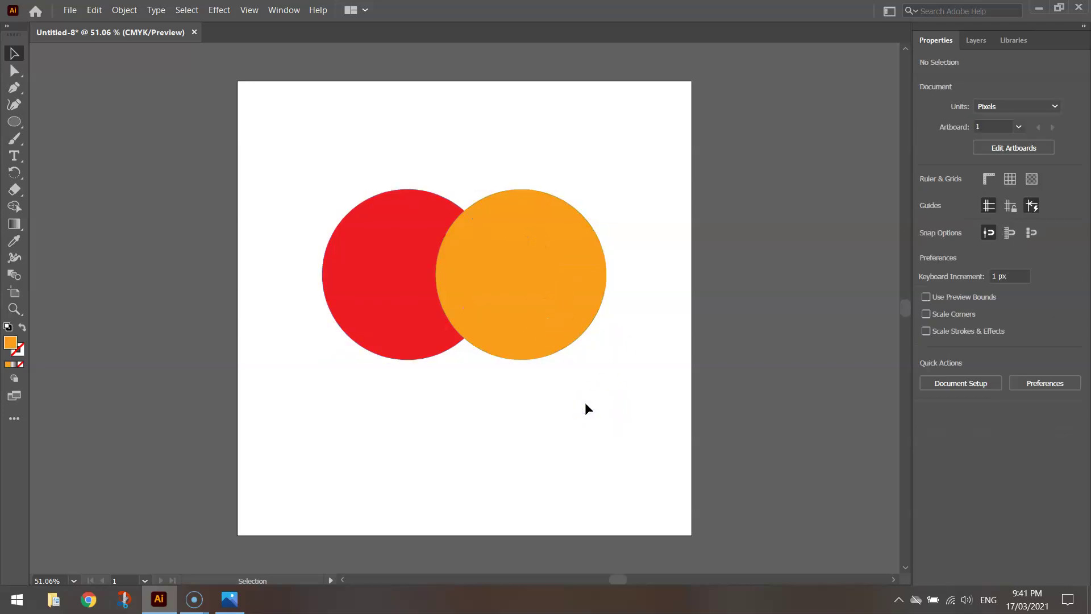
Split the two overlapping circles into separate pieces with the Divide pathfinder and deselect the result.
{"action": "left_click", "coordinate": [407, 268]}
{"action": "left_click", "coordinate": [529, 240]}
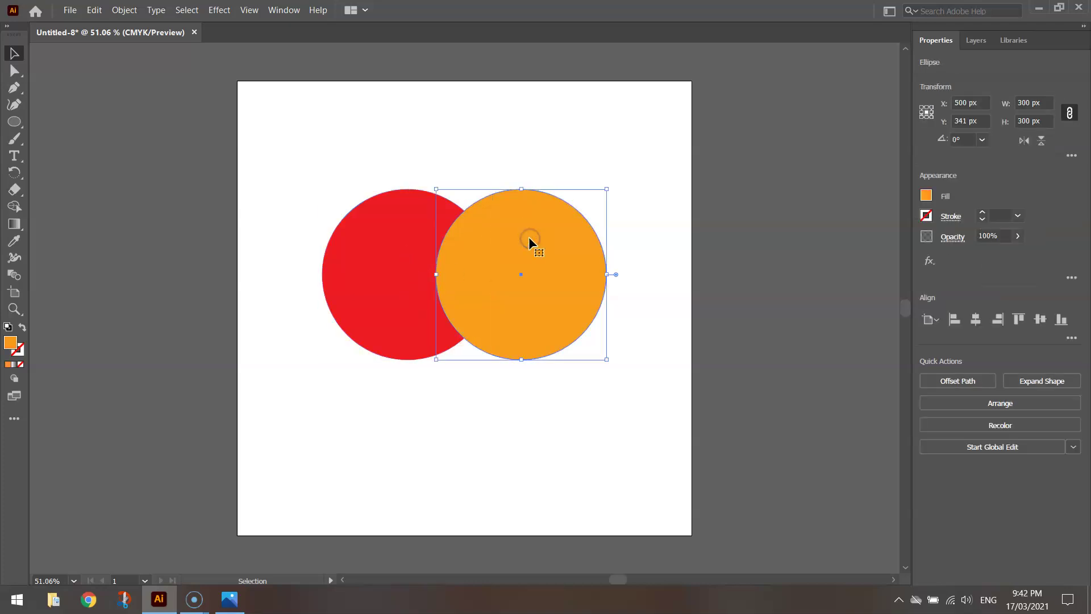
{"action": "left_click", "coordinate": [407, 248]}
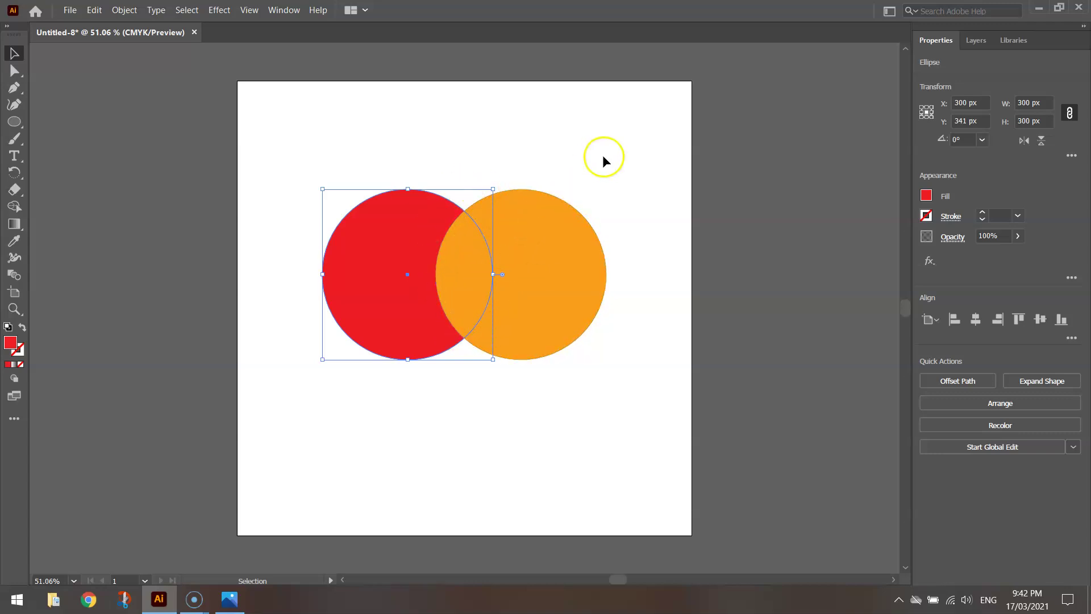
{"action": "left_click_drag", "start_coordinate": [629, 144], "coordinate": [289, 429]}
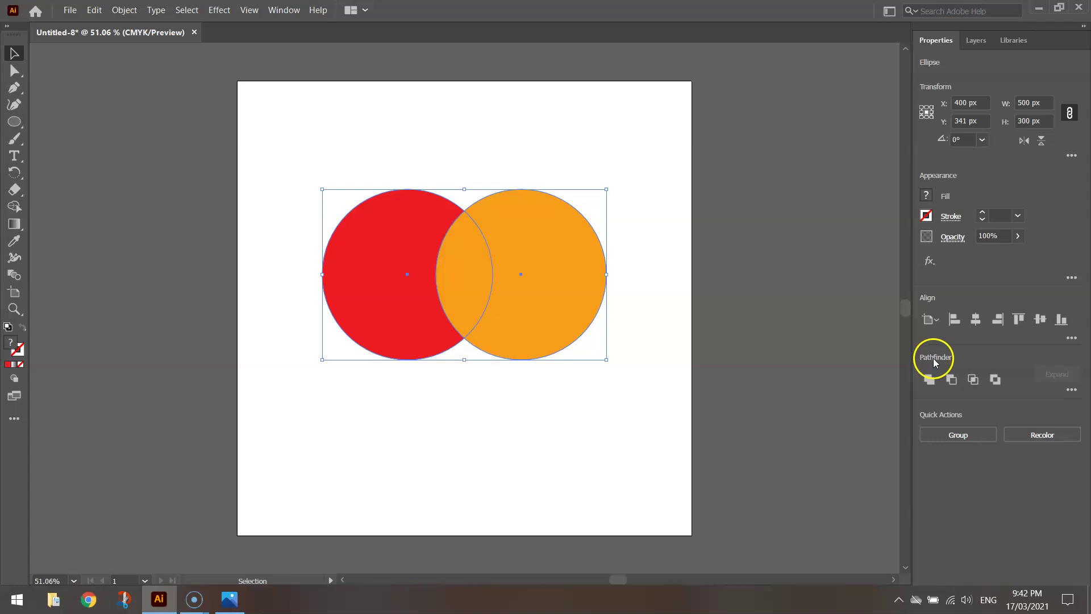
{"action": "left_click", "coordinate": [1071, 390]}
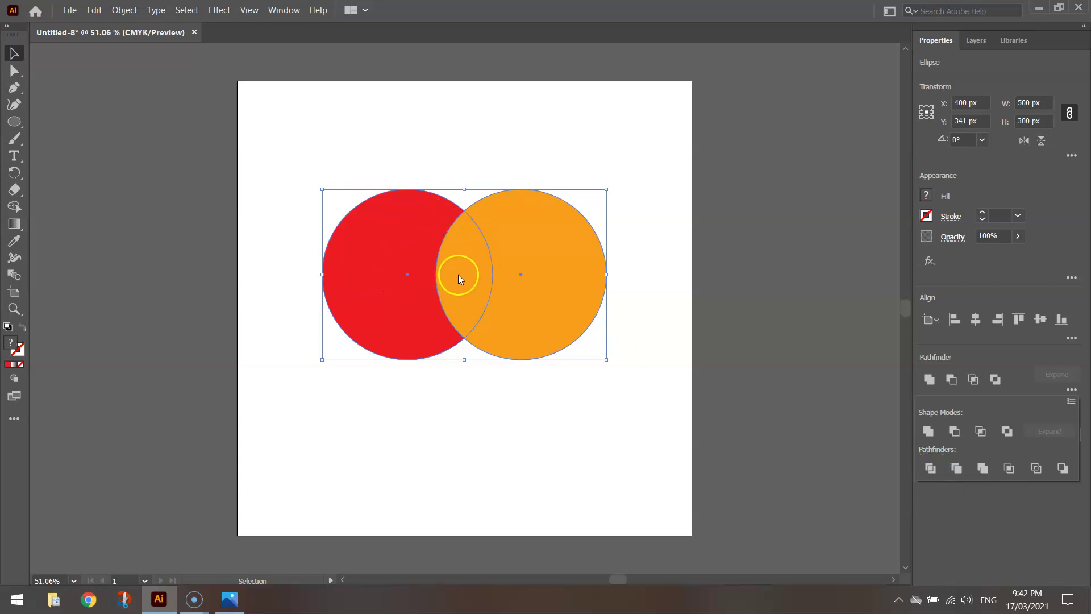
{"action": "left_click", "coordinate": [929, 468]}
{"action": "key", "text": "ctrl+shift+a"}
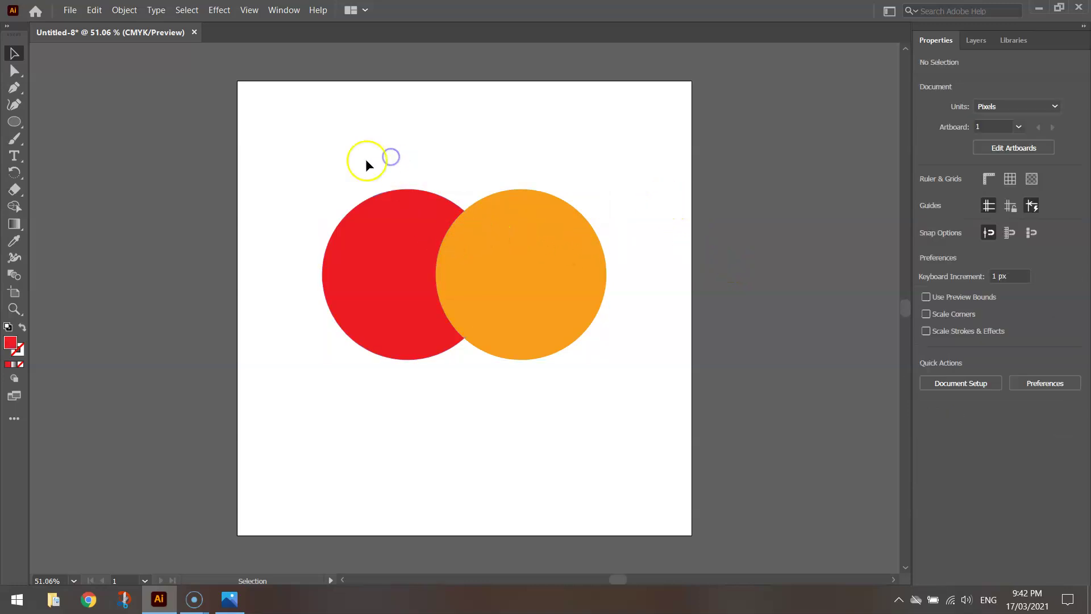
Ungroup the divided circles into individual pieces and deselect them.
{"action": "left_click", "coordinate": [370, 227]}
{"action": "right_click", "coordinate": [412, 233]}
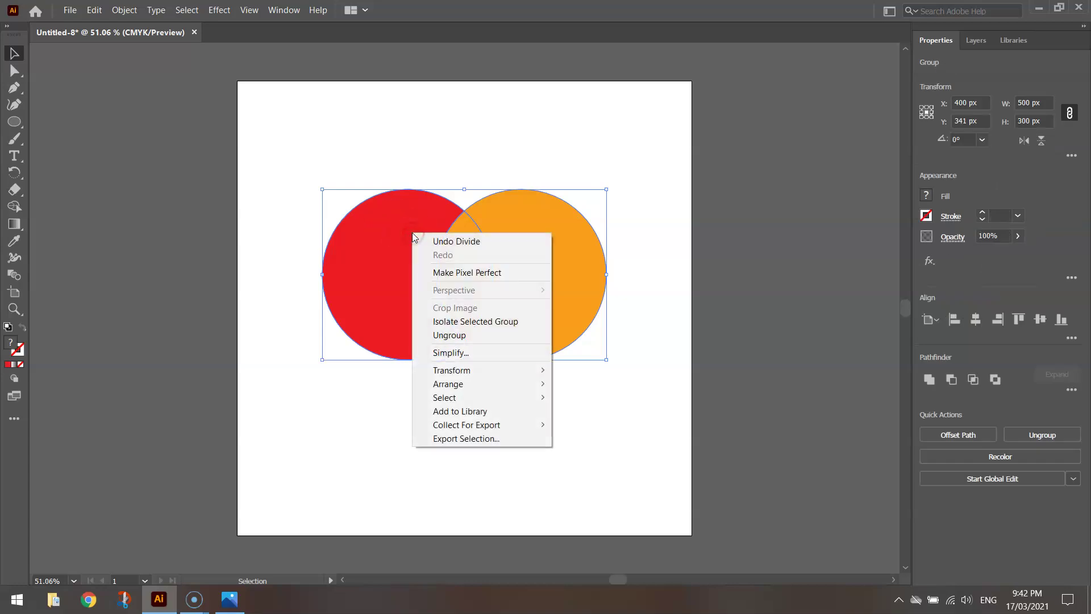
{"action": "left_click", "coordinate": [458, 338]}
{"action": "left_click", "coordinate": [719, 261]}
Pull the outer orange and outer red pieces away from the central overlap piece to test the division.
{"action": "left_click_drag", "start_coordinate": [580, 269], "coordinate": [654, 221]}
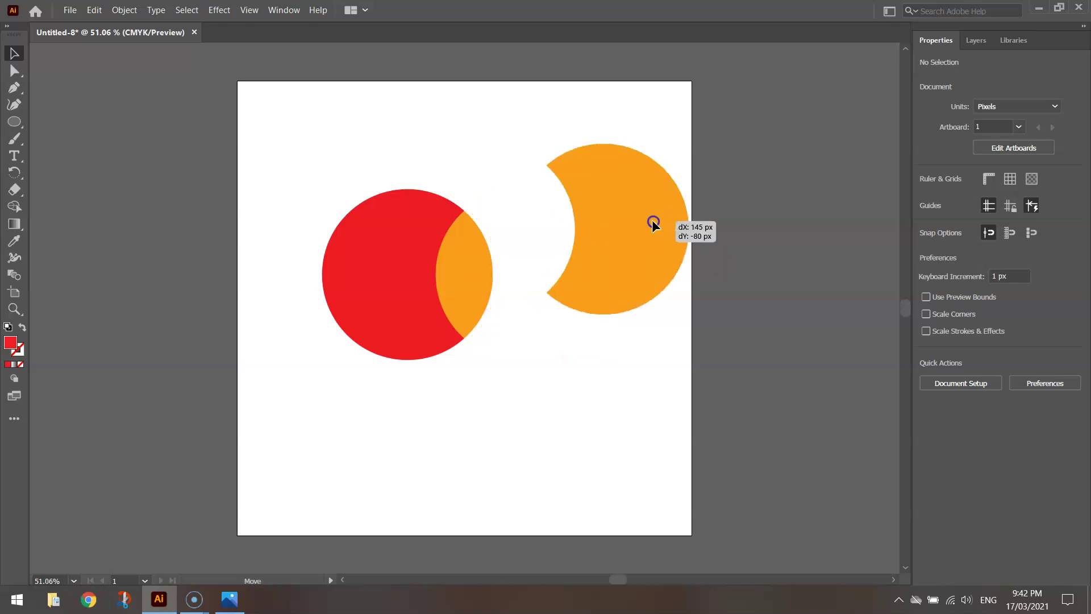
{"action": "left_click_drag", "start_coordinate": [401, 241], "coordinate": [312, 199]}
{"action": "left_click", "coordinate": [771, 441]}
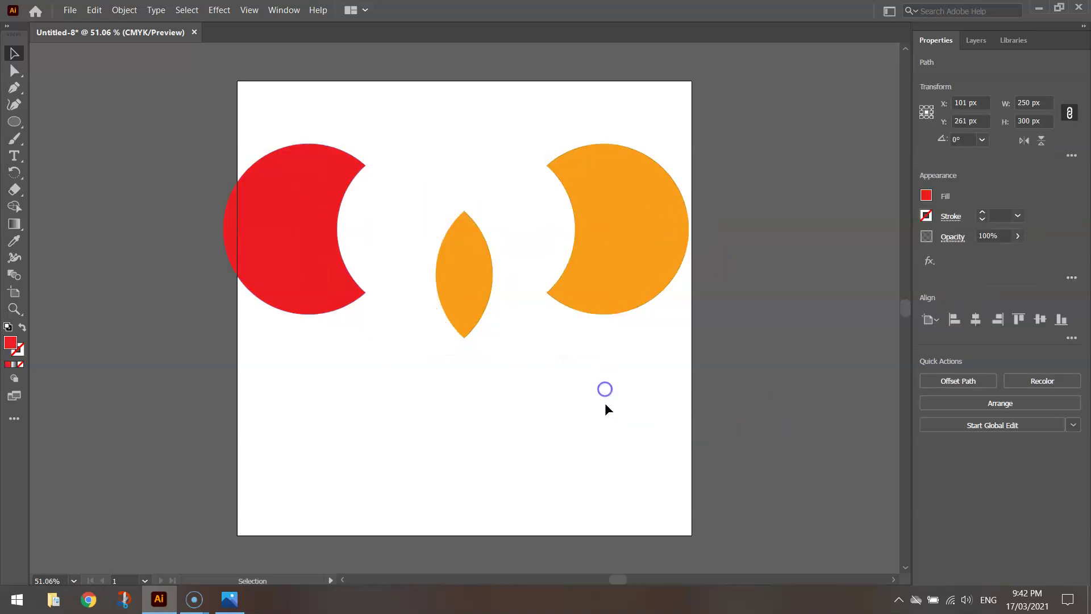
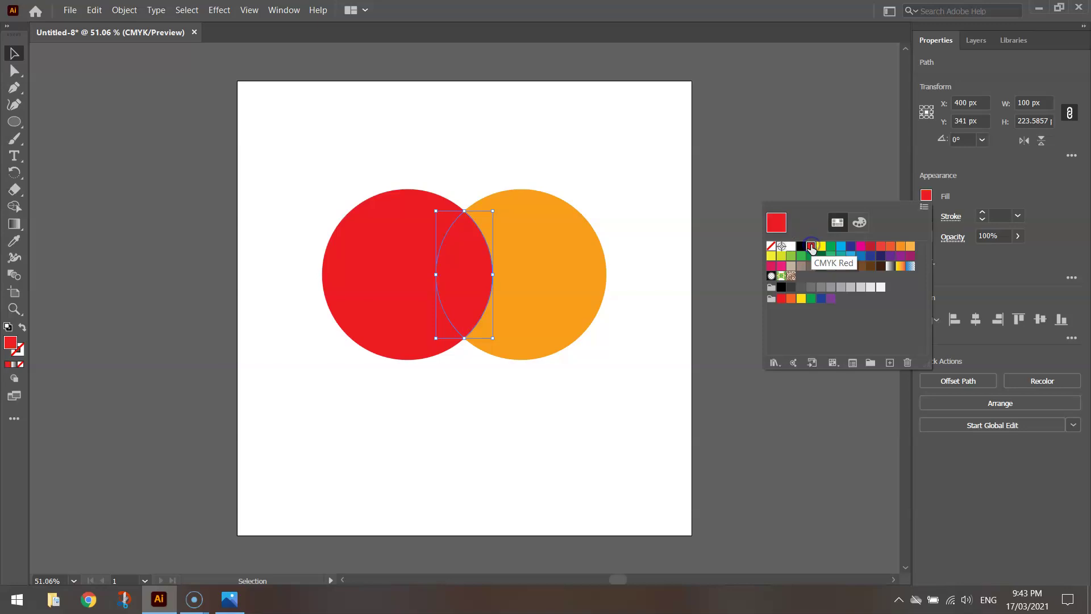
Finish filling the central overlap piece with the CMYK Red swatch, deselect it, and compare it with the reference logo in Photos.
{"action": "left_click", "coordinate": [826, 157]}
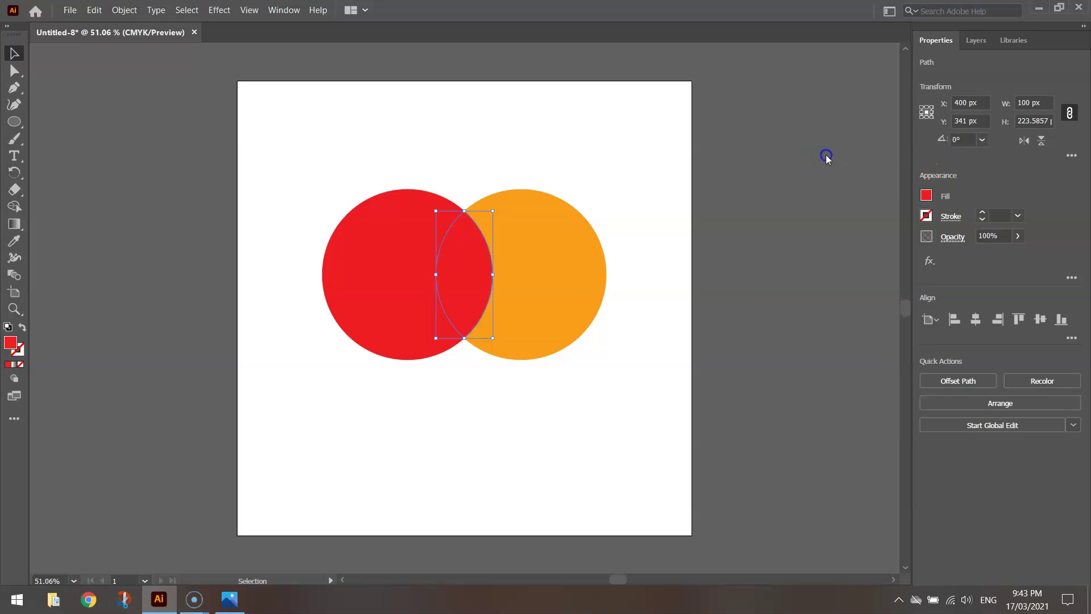
{"action": "left_click", "coordinate": [804, 152]}
{"action": "key", "text": "alt+Tab"}
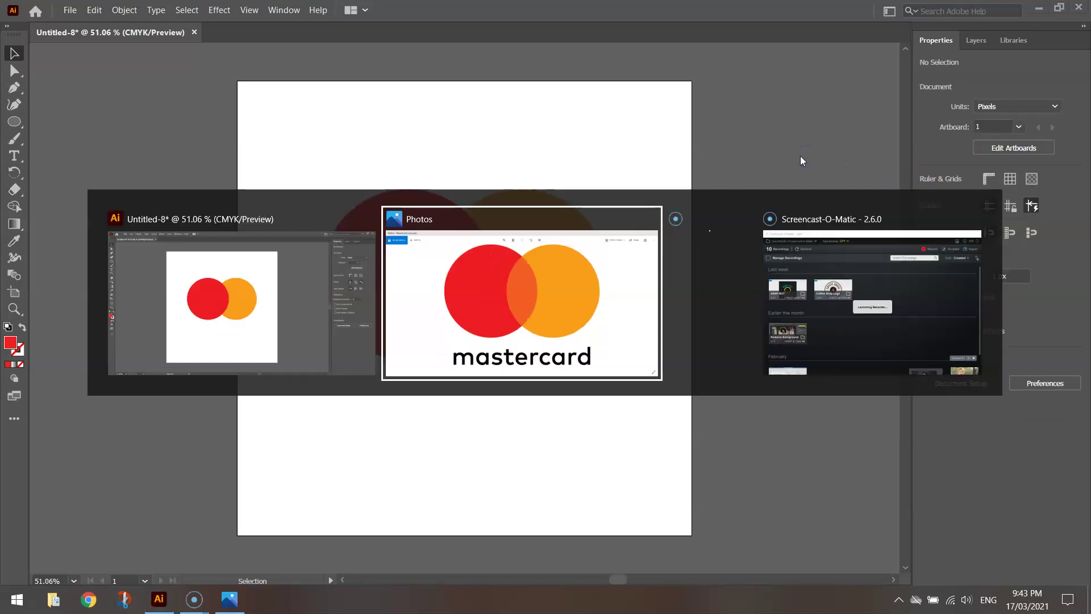
{"action": "left_click", "coordinate": [762, 173]}
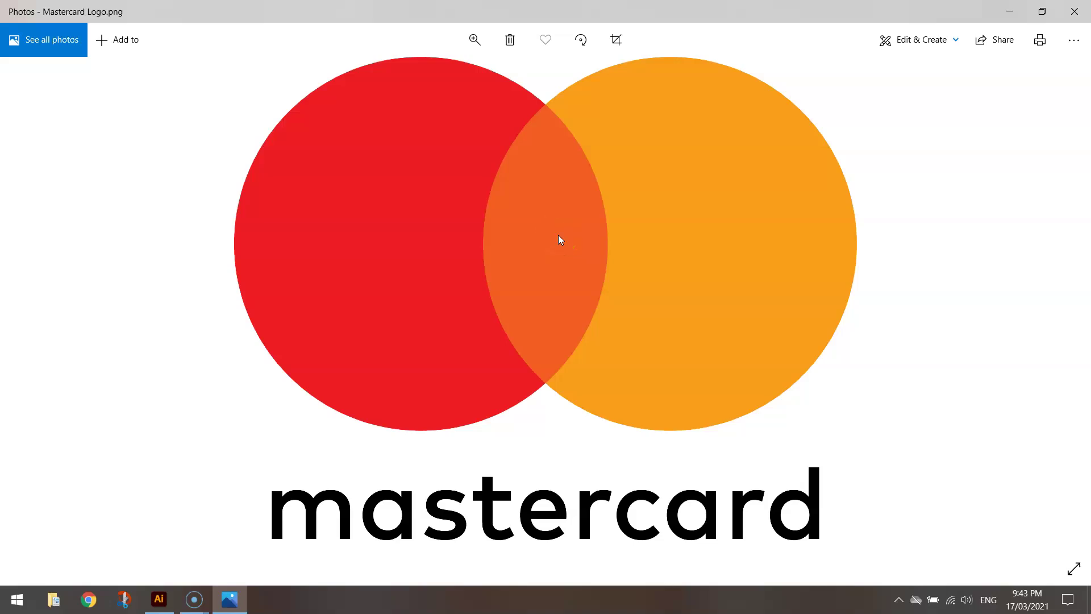
{"action": "key", "text": "alt+Tab"}
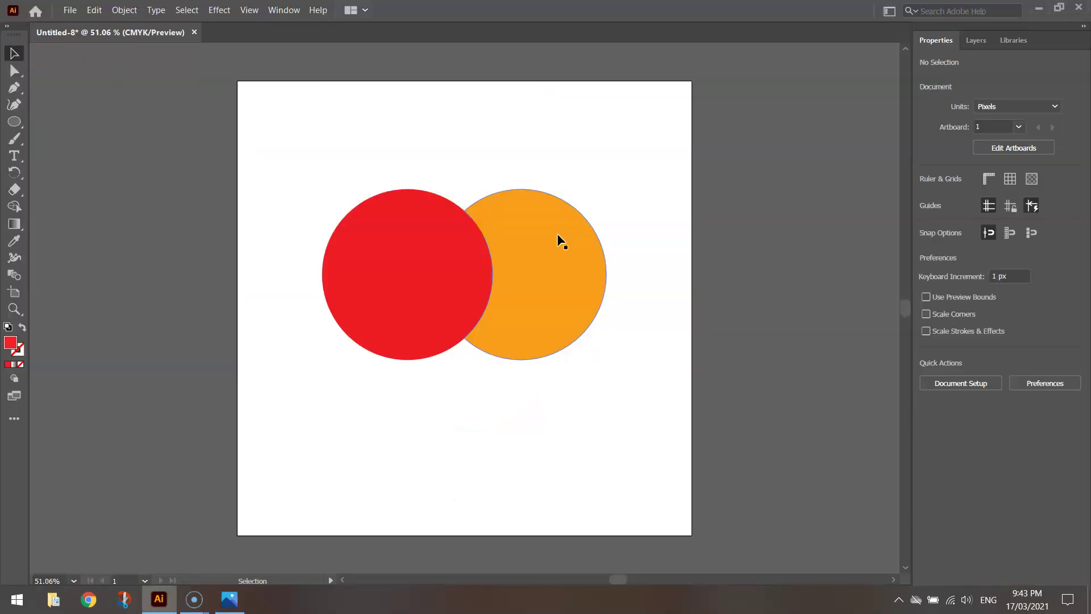
Copy the red overlap piece between the two circles.
{"action": "left_click", "coordinate": [529, 239]}
{"action": "left_click", "coordinate": [463, 264]}
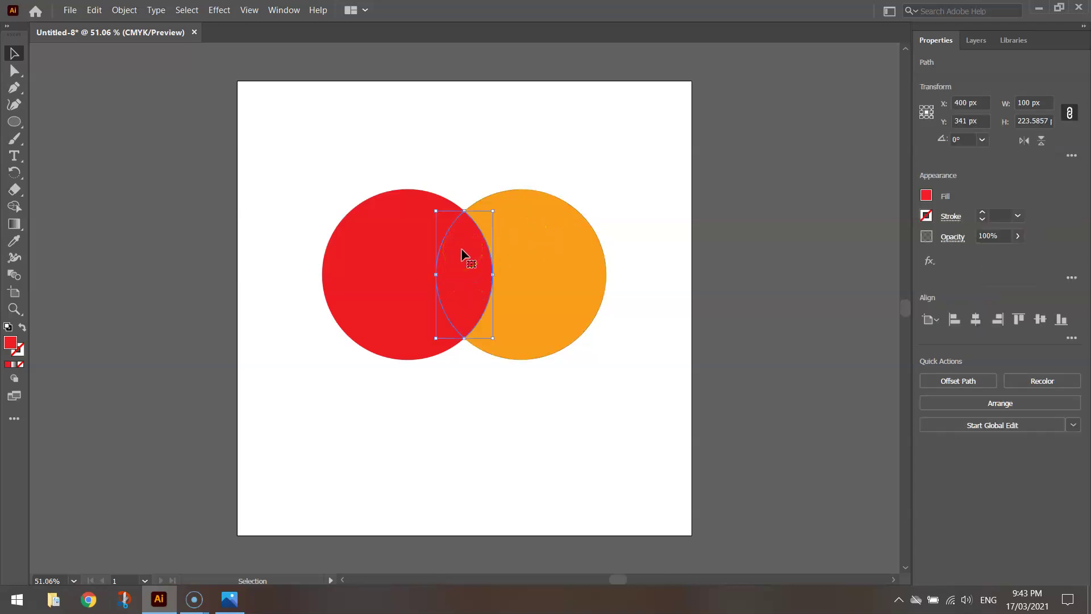
{"action": "left_click", "coordinate": [97, 11]}
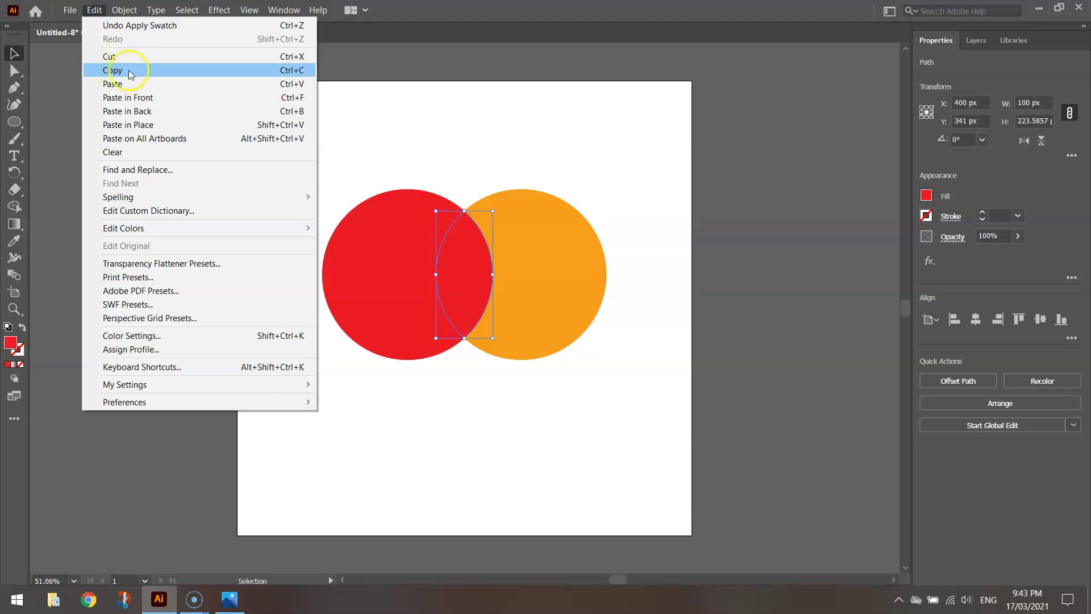
{"action": "left_click", "coordinate": [133, 70]}
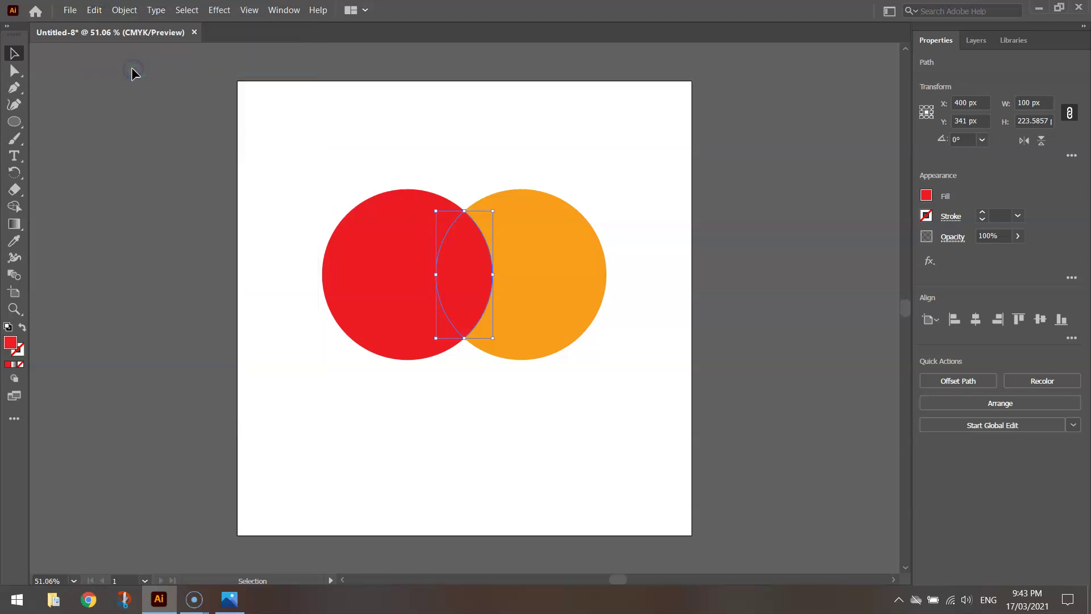
Paste the copied red overlap piece in front of the original and keep the pasted copy selected.
{"action": "left_click", "coordinate": [93, 10]}
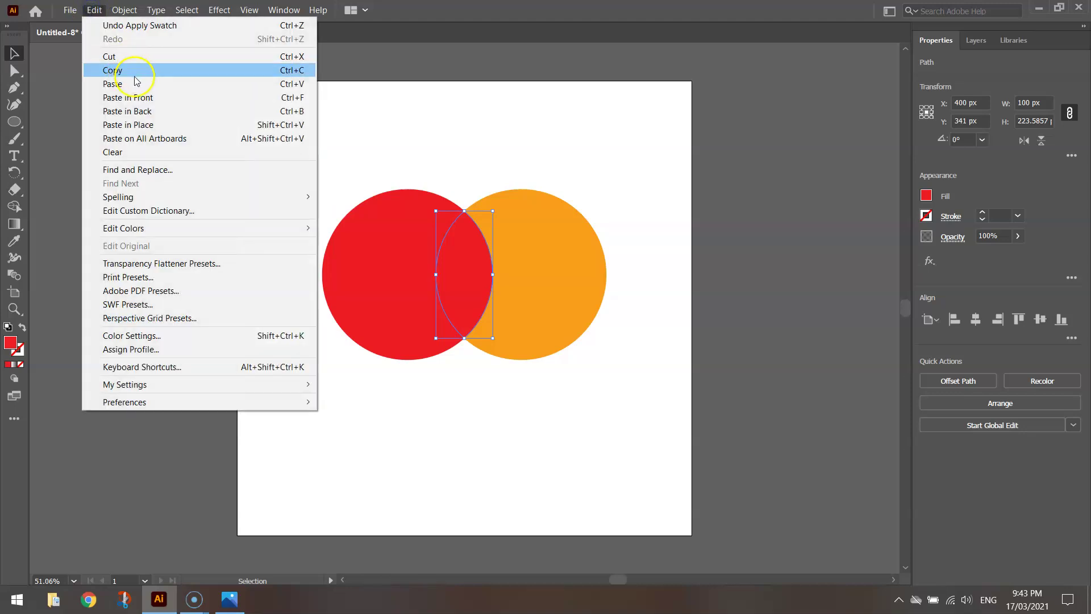
{"action": "left_click", "coordinate": [168, 101]}
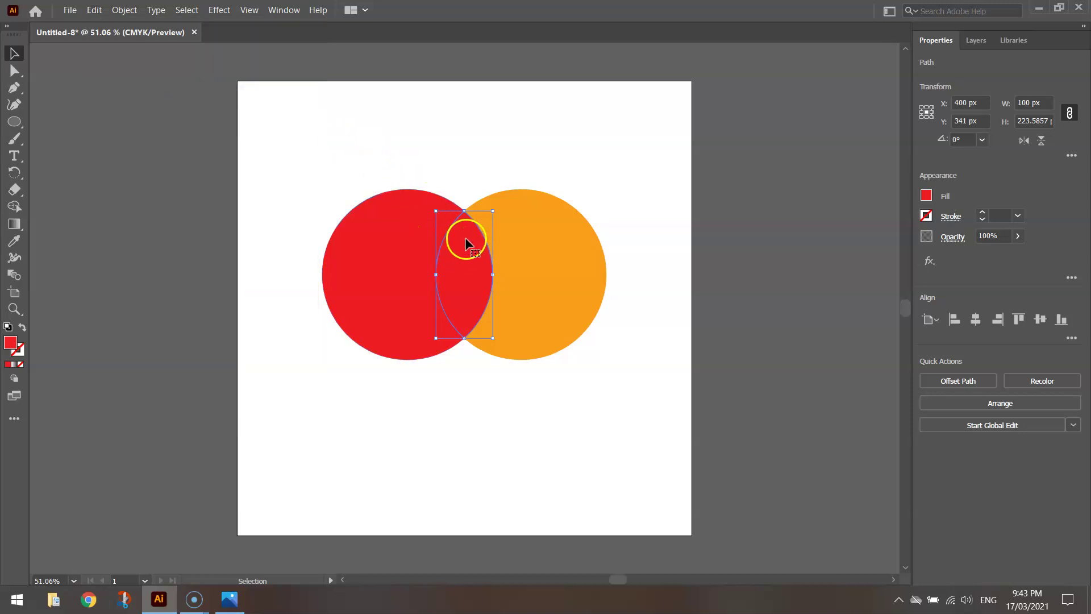
{"action": "left_click", "coordinate": [479, 171]}
{"action": "left_click", "coordinate": [462, 259]}
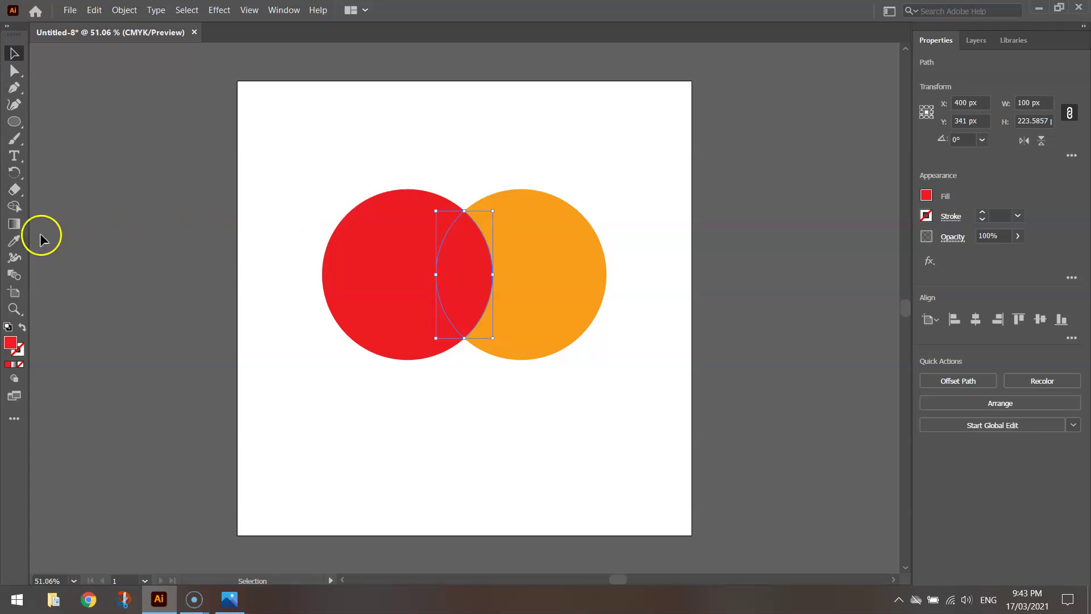
Fill the pasted overlap copy with the orange circle's colour using the Eyedropper, and deselect it.
{"action": "left_click", "coordinate": [18, 244]}
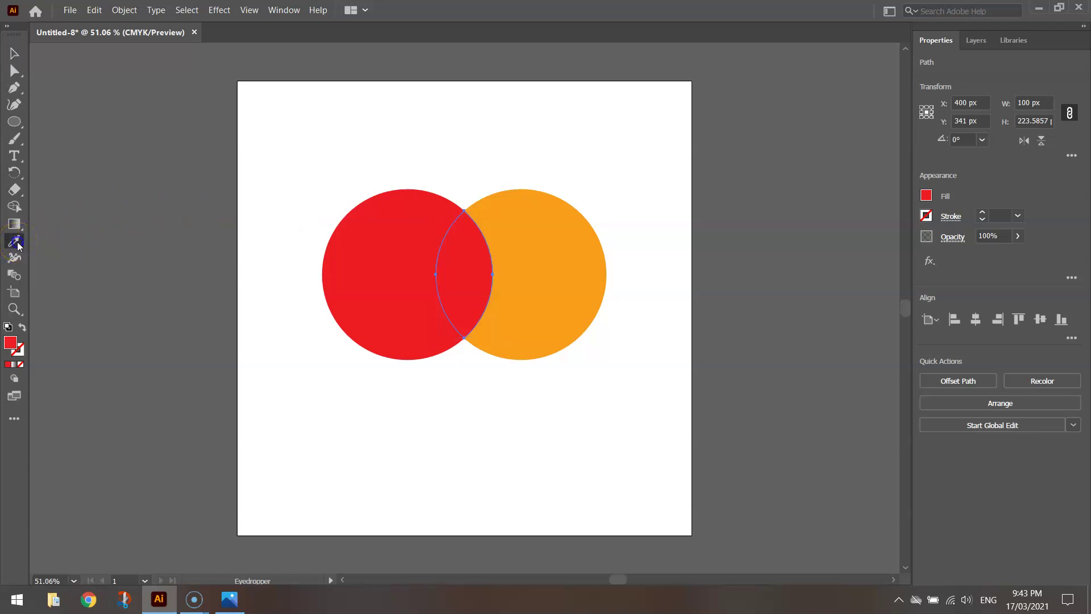
{"action": "left_click", "coordinate": [568, 236]}
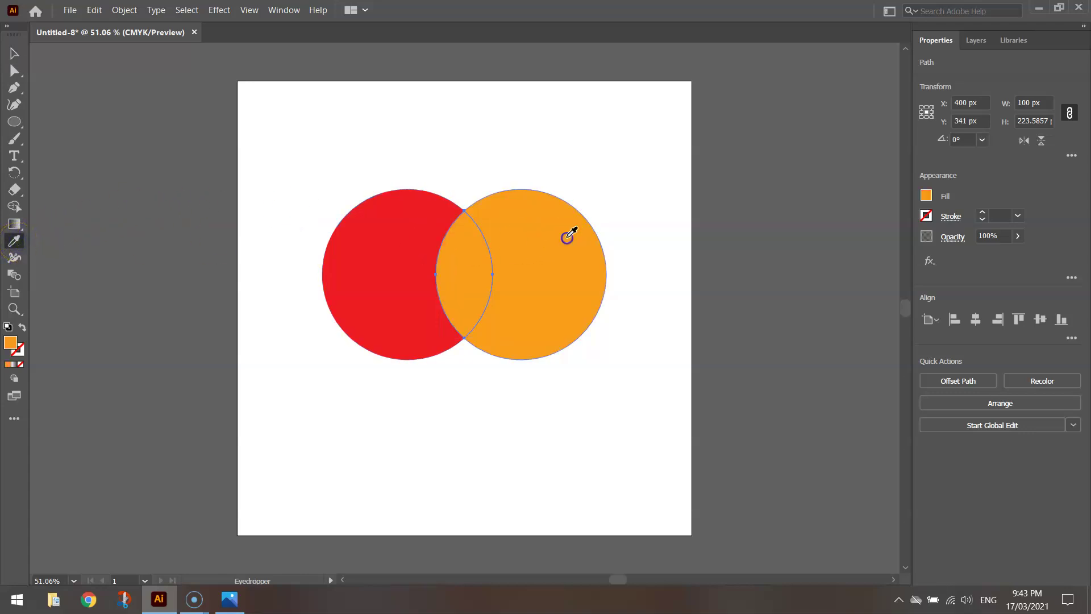
{"action": "left_click", "coordinate": [14, 53]}
{"action": "left_click", "coordinate": [463, 195]}
Pull the orange and red overlap pieces out to opposite sides to check the stacked copies, and undo both moves.
{"action": "left_click_drag", "start_coordinate": [461, 271], "coordinate": [632, 163]}
{"action": "left_click_drag", "start_coordinate": [465, 267], "coordinate": [275, 163]}
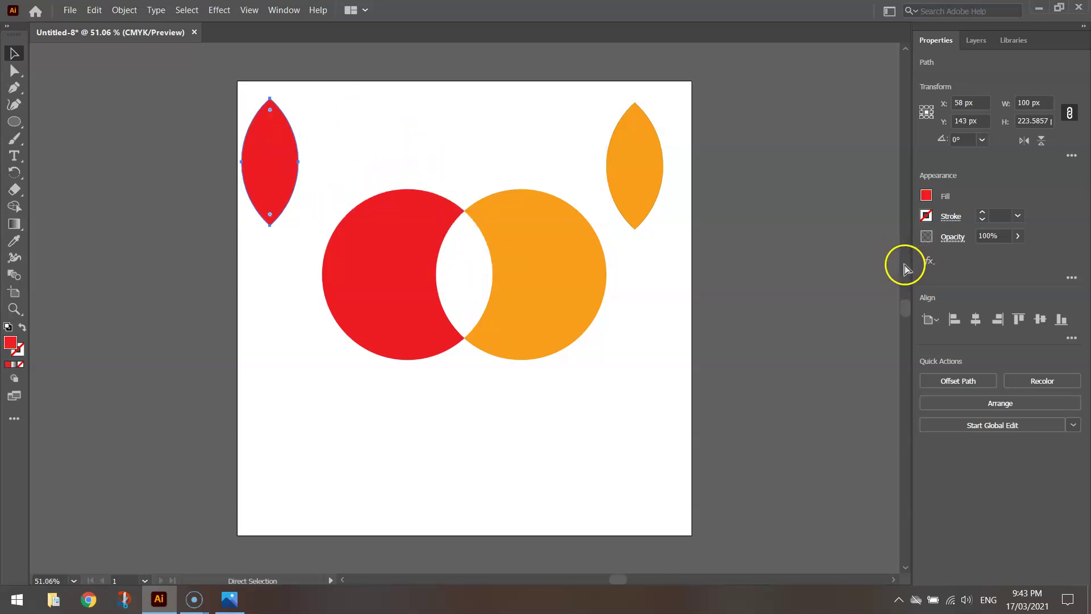
{"action": "key", "text": "ctrl+z"}
{"action": "key", "text": "ctrl+z"}
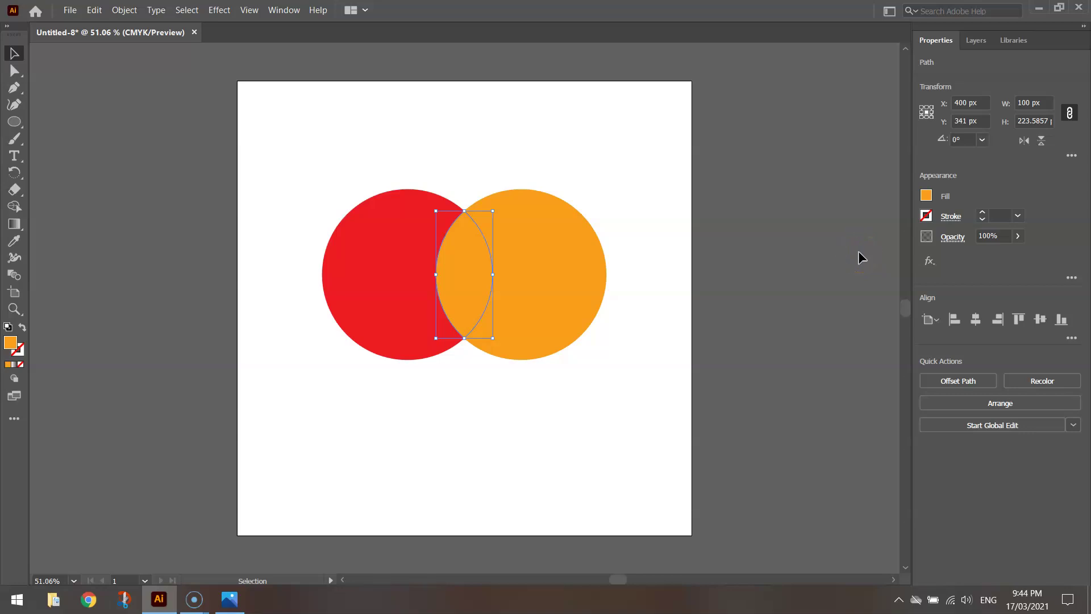
Check the overlap colour in the reference logo in Photos, set the orange overlap piece's opacity to 40%, and deselect it.
{"action": "key", "text": "alt+Tab"}
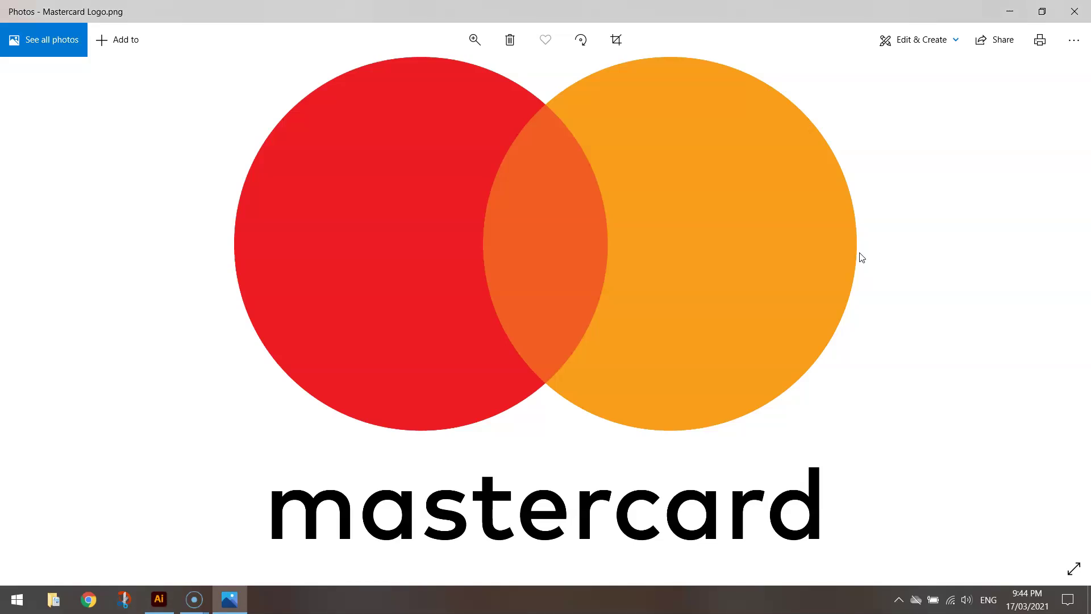
{"action": "key", "text": "alt+Tab"}
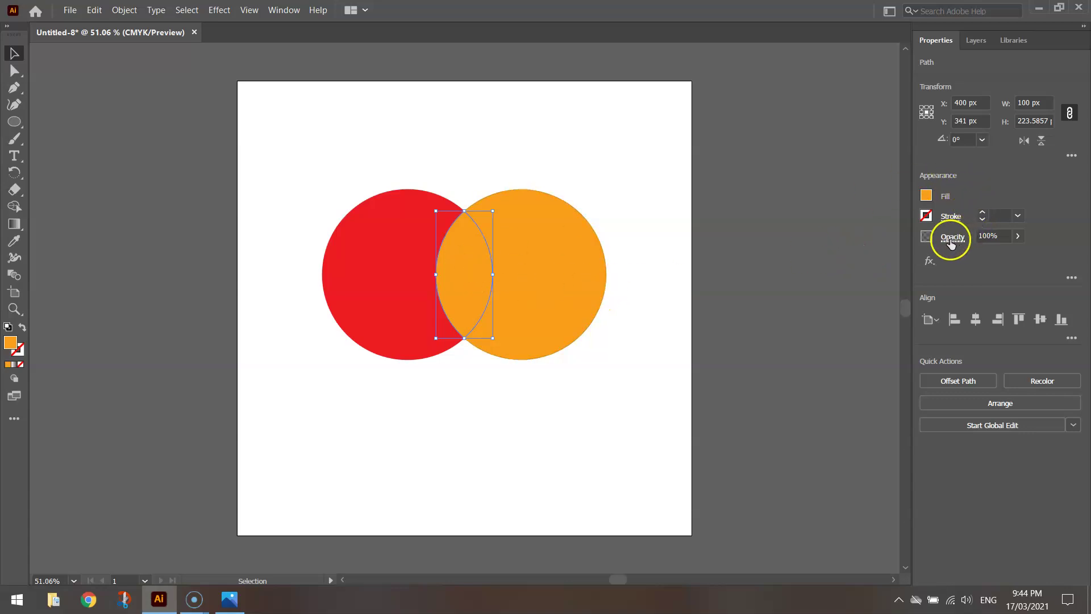
{"action": "left_click", "coordinate": [986, 236]}
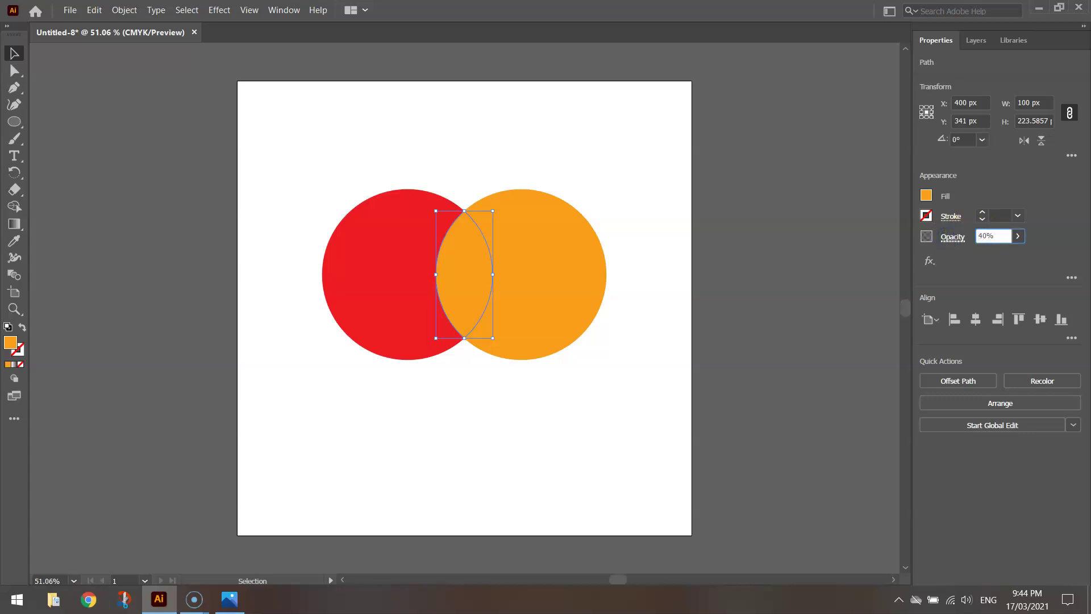
{"action": "key", "text": "Return"}
{"action": "left_click", "coordinate": [629, 223]}
Examine the blended overlap up close and compare its colour and the missing wordmark with the reference logo in Photos.
{"action": "scroll", "coordinate": [286, 199], "scroll_direction": "up", "scroll_amount": 1}
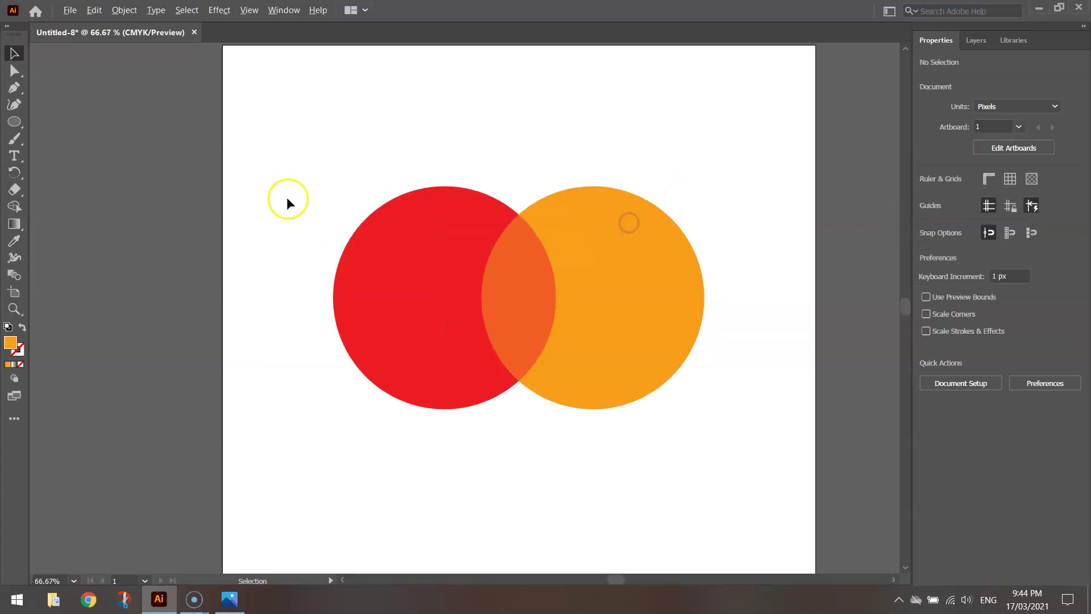
{"action": "scroll", "coordinate": [286, 197], "scroll_direction": "up", "scroll_amount": 1}
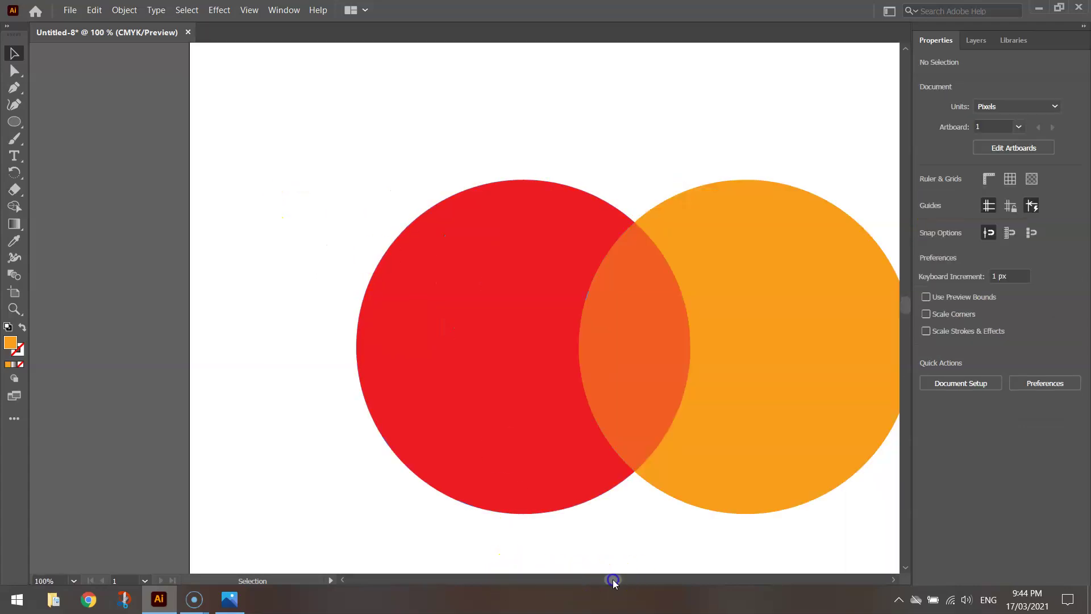
{"action": "left_click_drag", "start_coordinate": [612, 578], "coordinate": [620, 578]}
{"action": "scroll", "coordinate": [533, 541], "scroll_direction": "down", "scroll_amount": 2}
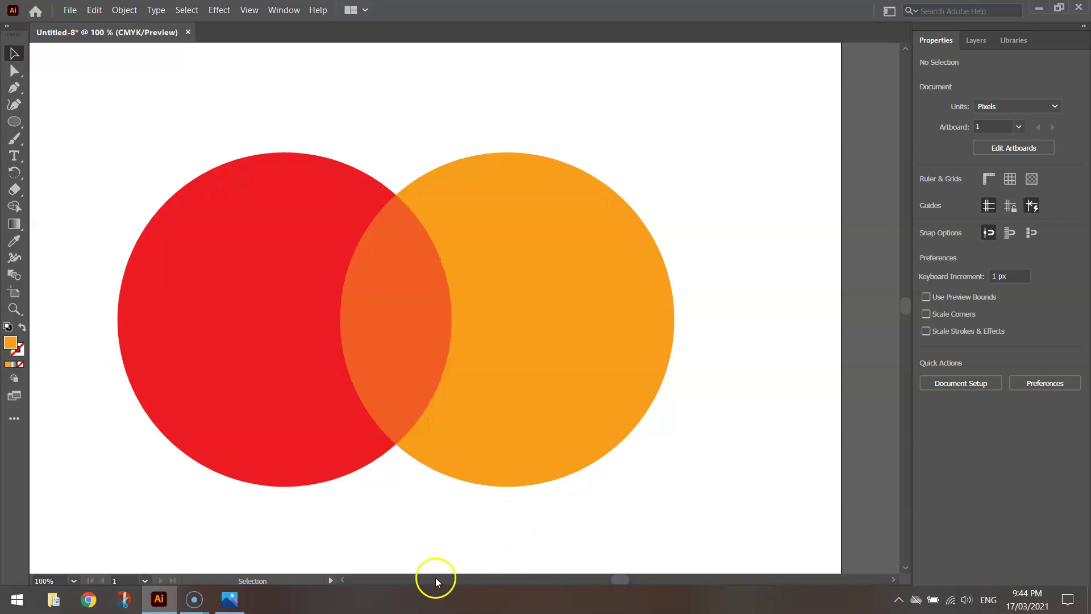
{"action": "left_click", "coordinate": [349, 580]}
{"action": "left_click", "coordinate": [350, 581]}
{"action": "left_click", "coordinate": [350, 580]}
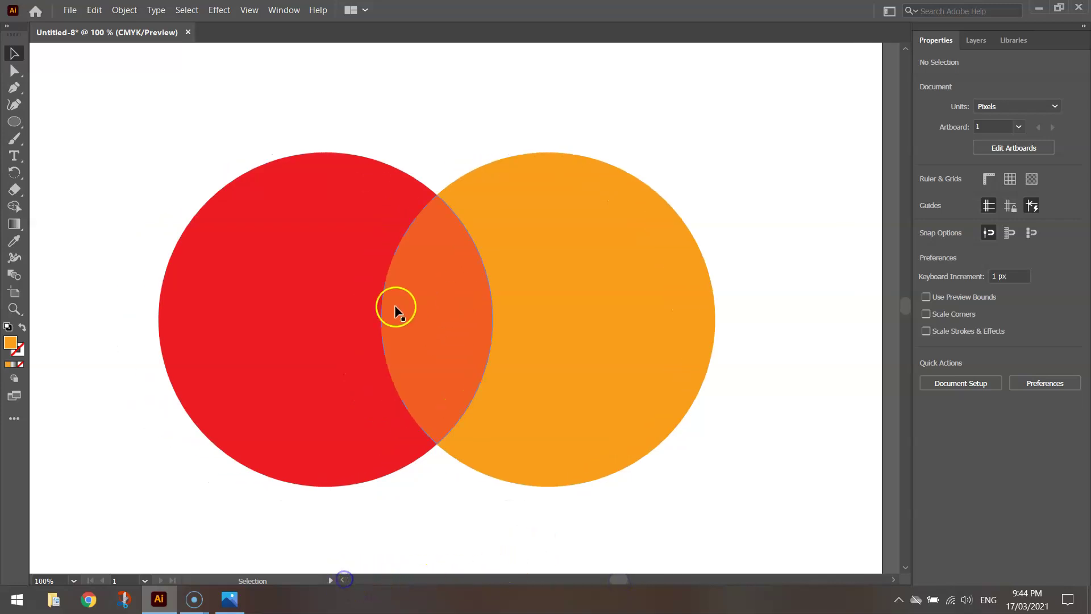
{"action": "key", "text": "alt+Tab"}
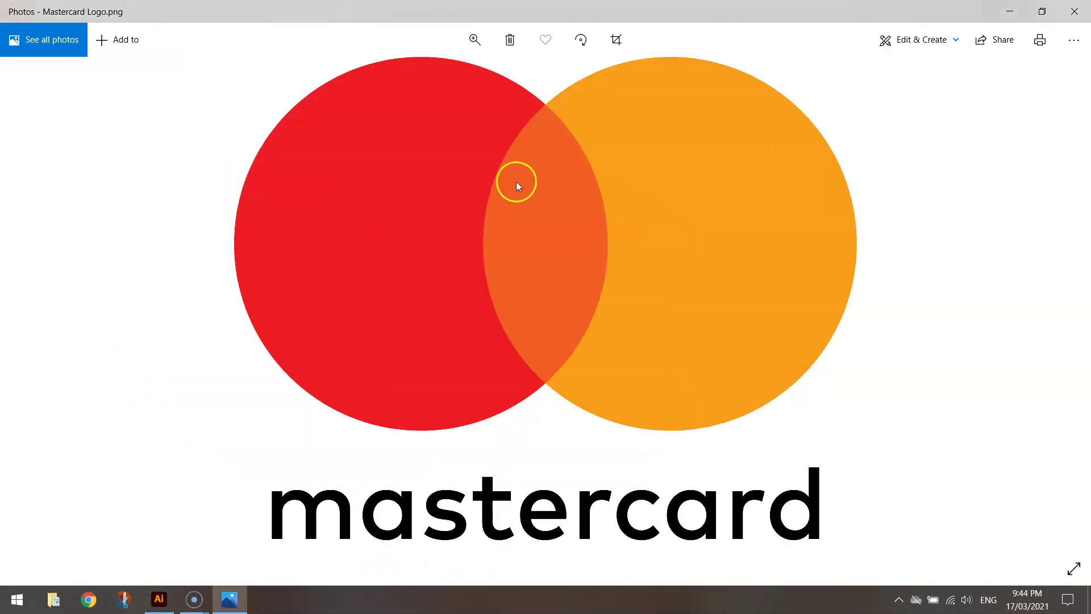
{"action": "key", "text": "alt+Tab"}
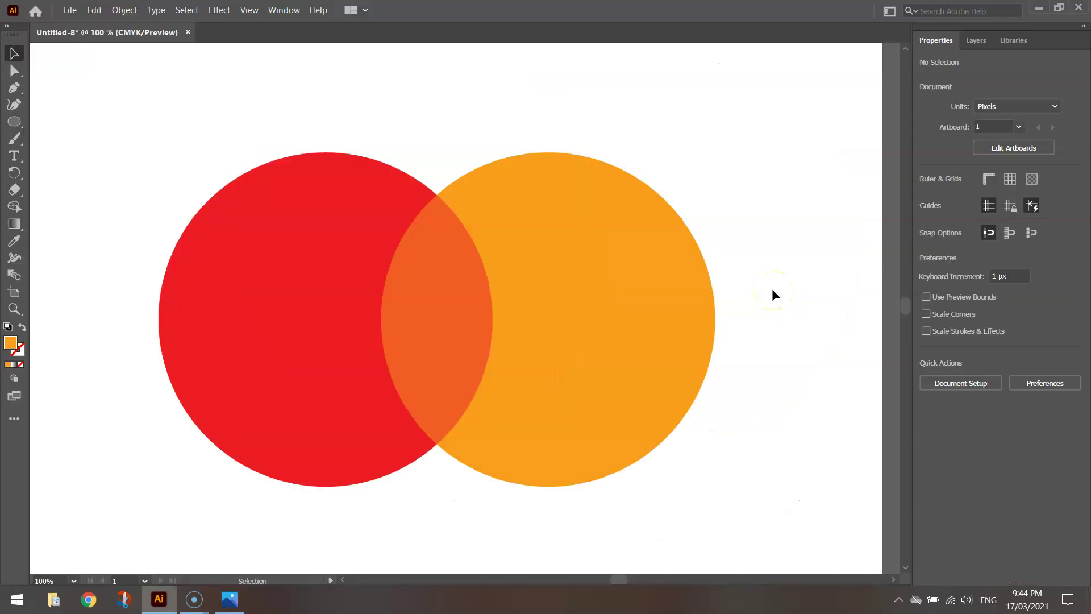
{"action": "key", "text": "alt+Tab"}
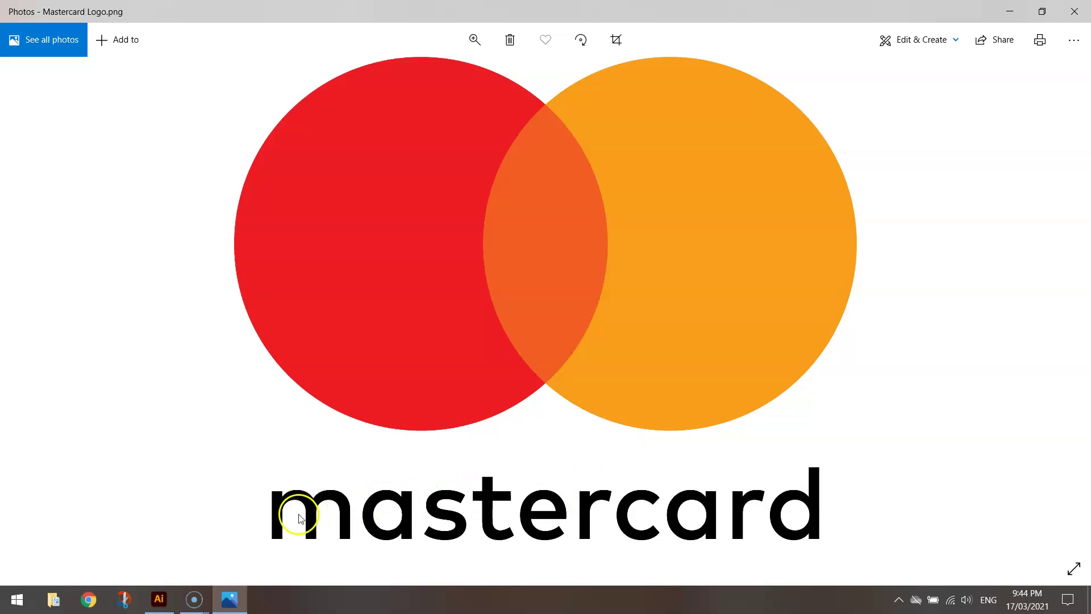
{"action": "key", "text": "alt+Tab"}
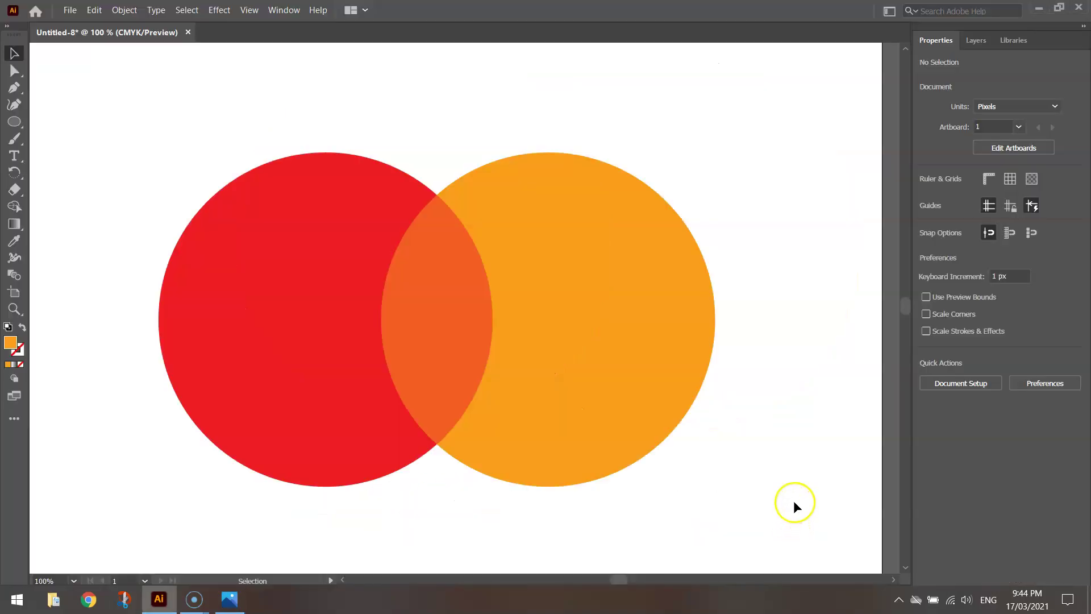
Add the point text "mastercard" below the red circle with the Type tool.
{"action": "scroll", "coordinate": [434, 449], "scroll_direction": "down", "scroll_amount": 2}
{"action": "scroll", "coordinate": [434, 449], "scroll_direction": "down", "scroll_amount": 1}
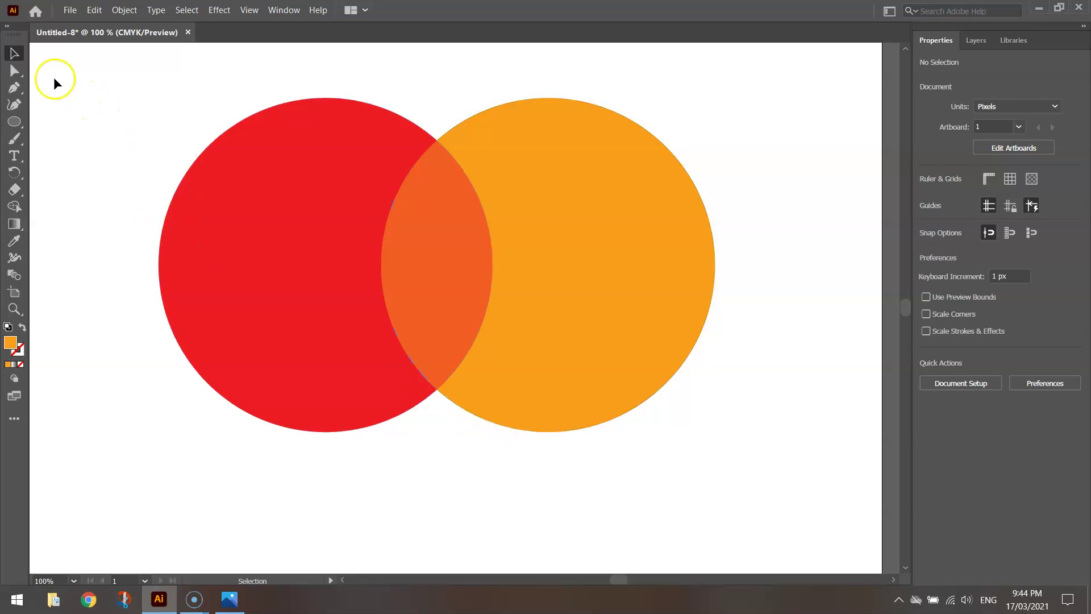
{"action": "left_click", "coordinate": [14, 158]}
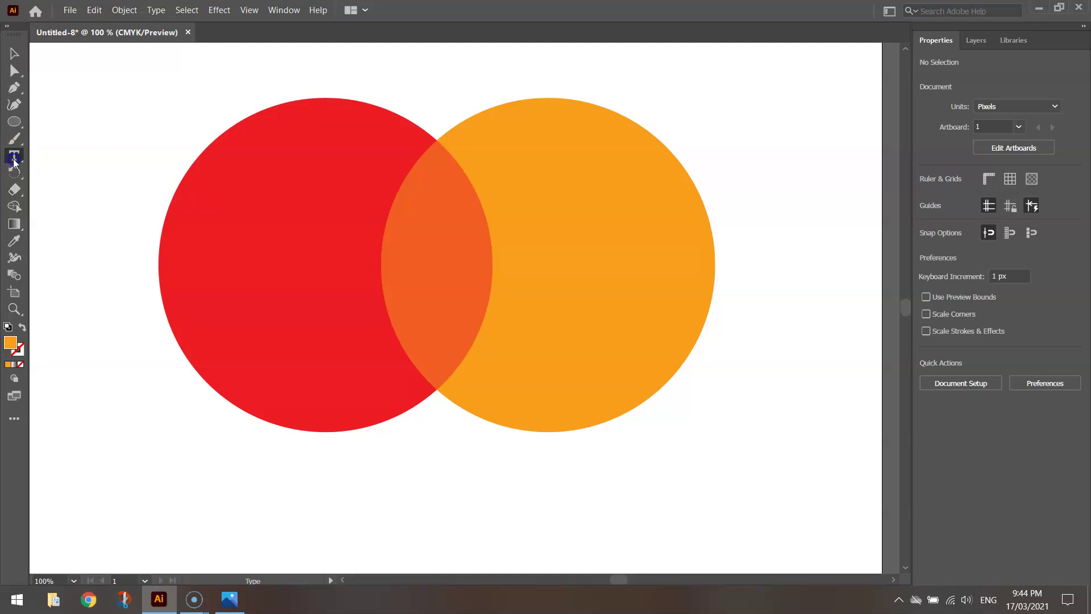
{"action": "left_click", "coordinate": [14, 160]}
{"action": "left_click", "coordinate": [82, 156]}
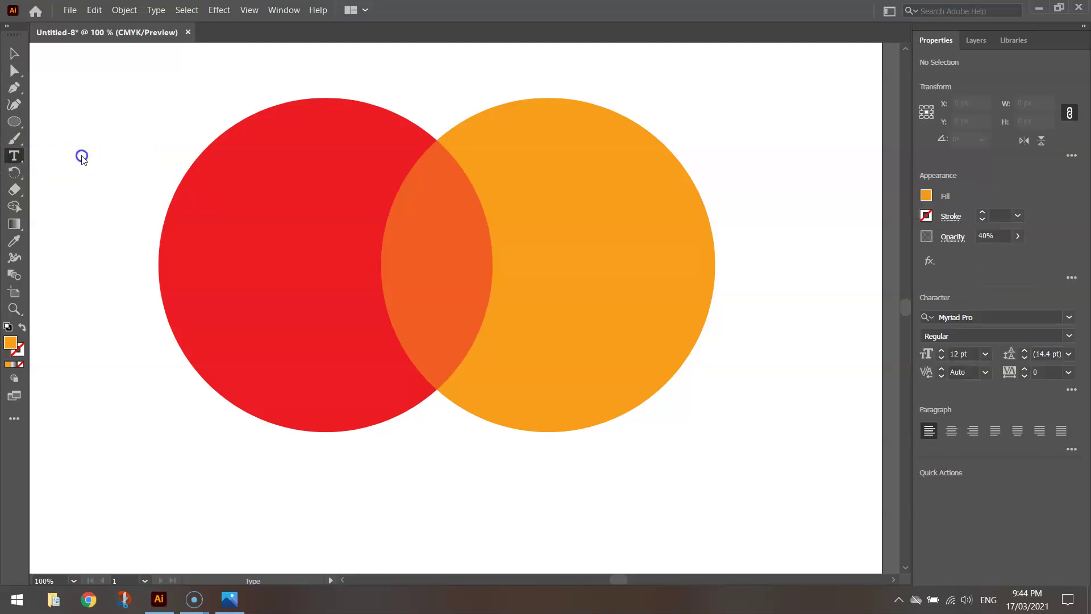
{"action": "left_click", "coordinate": [205, 521]}
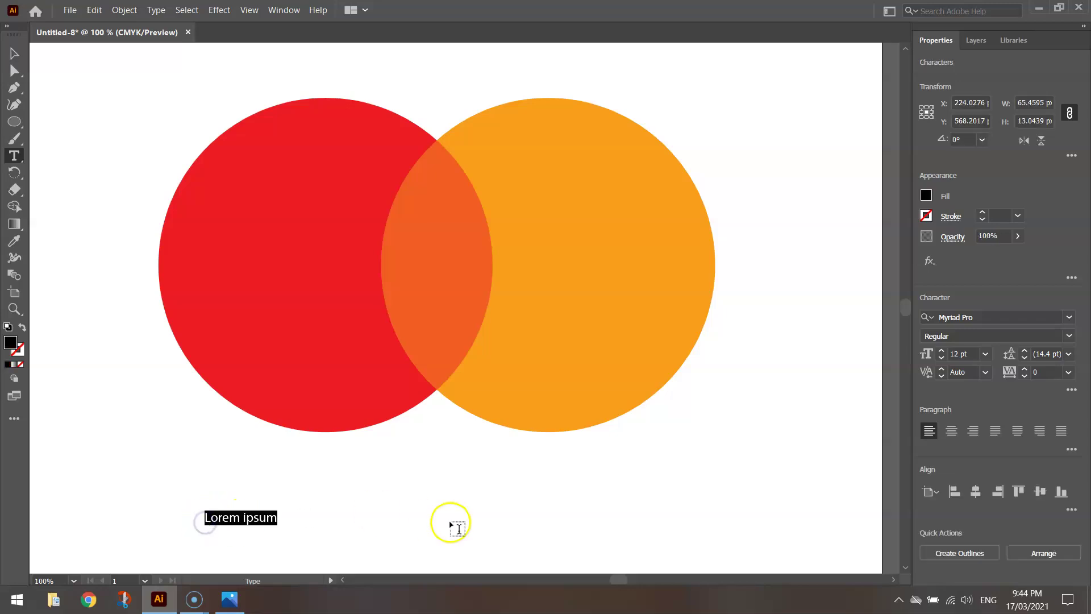
{"action": "type", "text": "mastercard"}
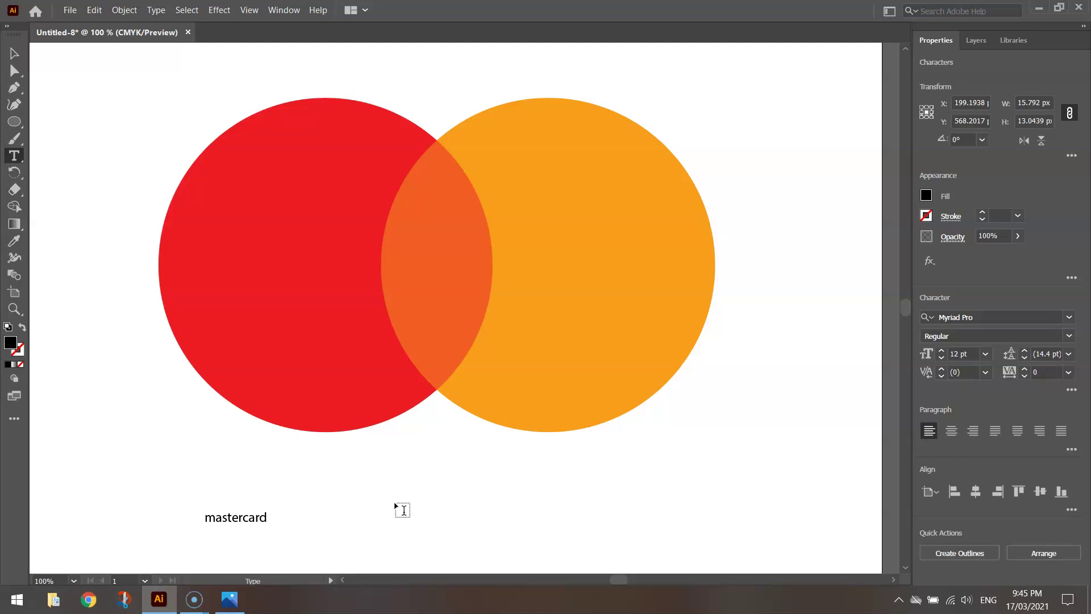
Select the whole "mastercard" text, search the fonts for "mark", and apply Mark-Medium.
{"action": "key", "text": "ctrl+a"}
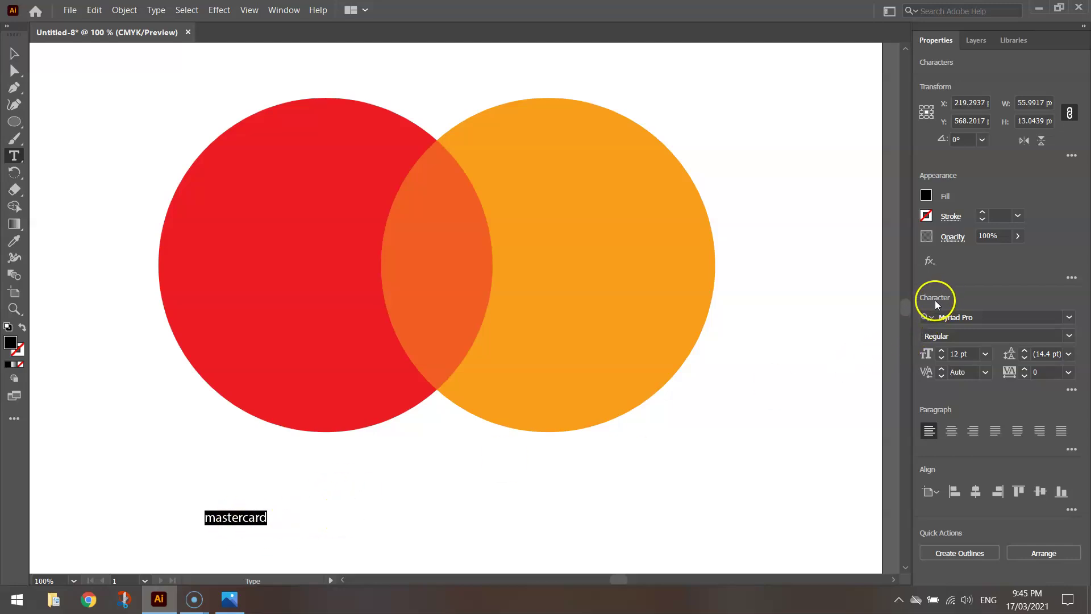
{"action": "left_click", "coordinate": [1043, 316]}
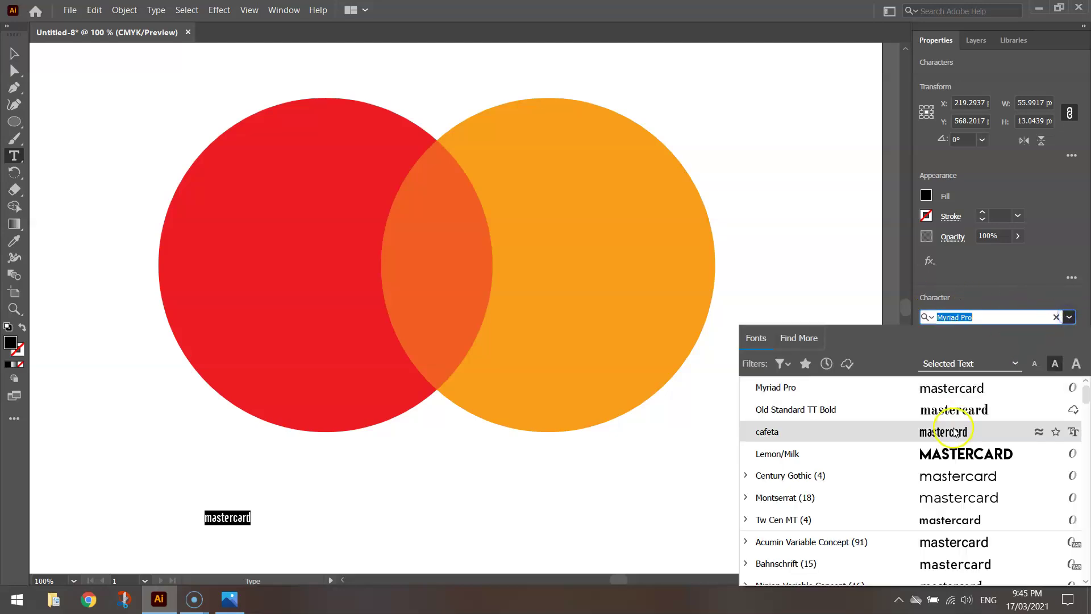
{"action": "type", "text": "mark"}
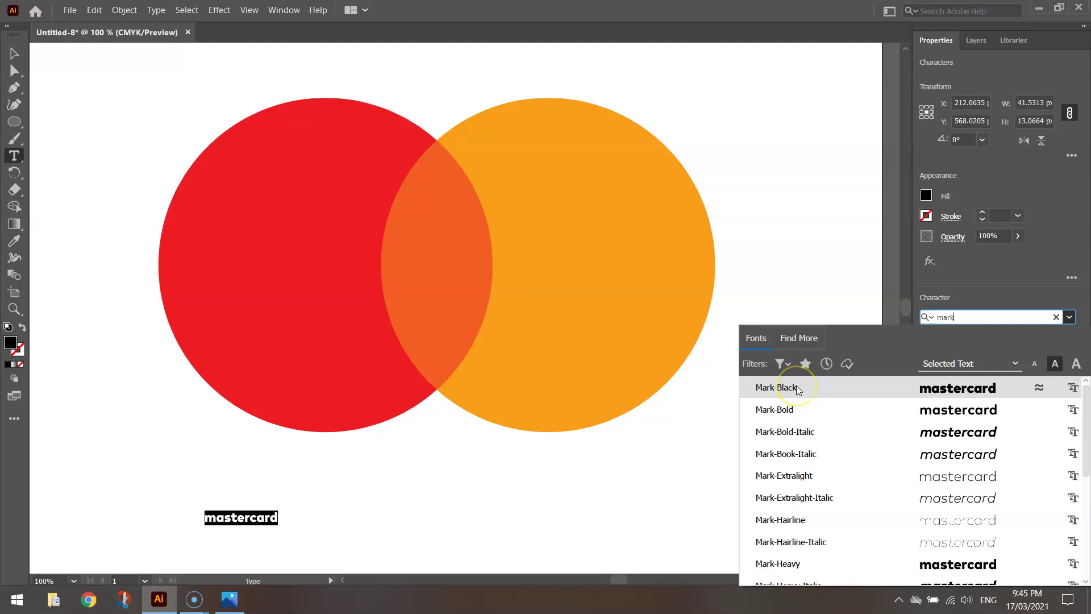
{"action": "scroll", "coordinate": [807, 421], "scroll_direction": "down", "scroll_amount": 1}
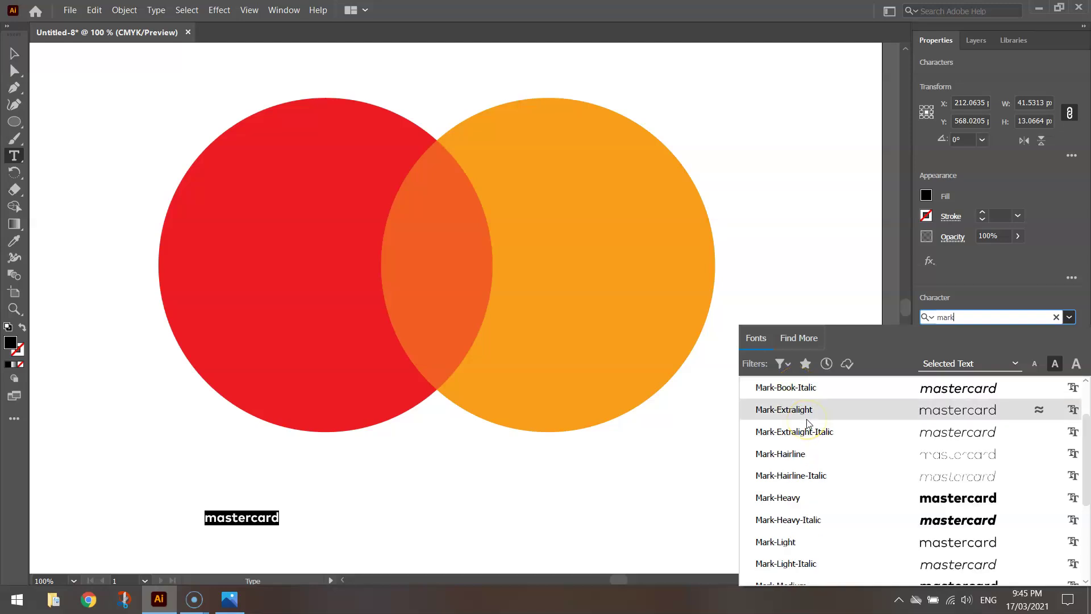
{"action": "scroll", "coordinate": [807, 423], "scroll_direction": "down", "scroll_amount": 2}
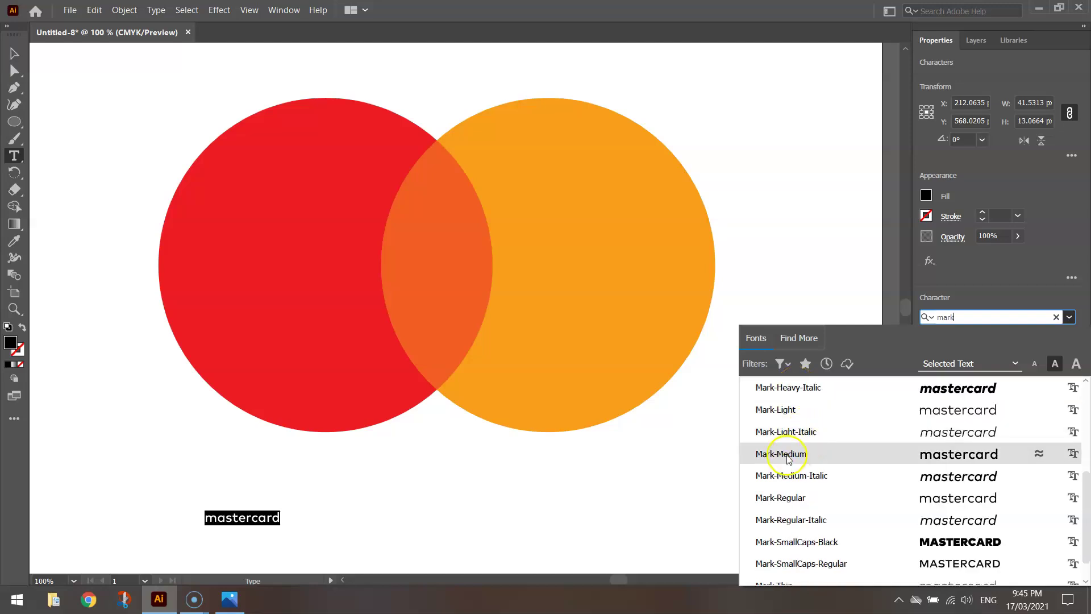
{"action": "left_click", "coordinate": [789, 456]}
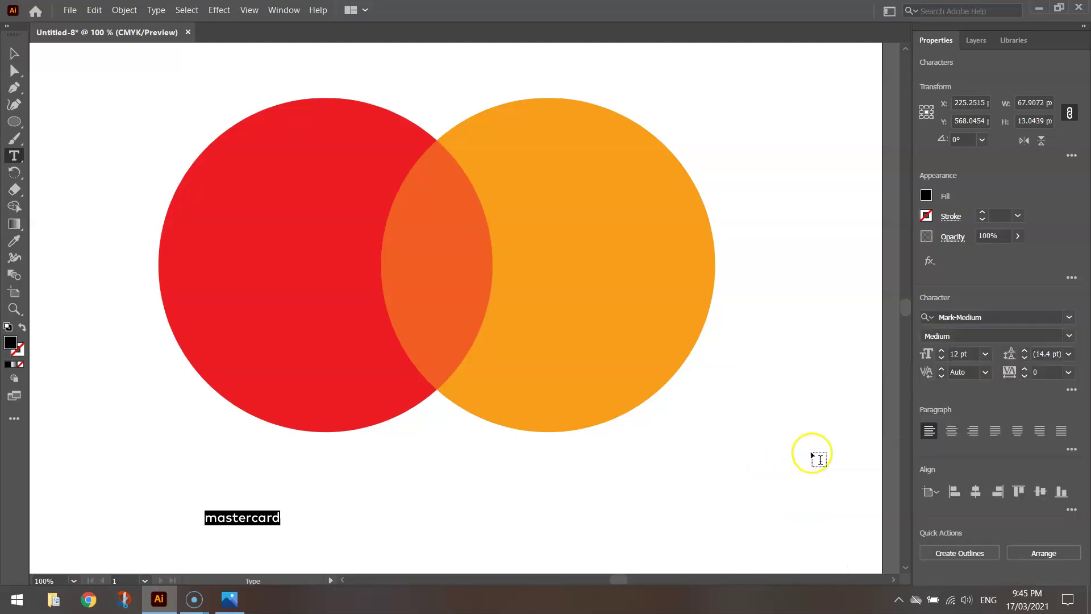
Set the "mastercard" text's font size to 80 pt and deselect it.
{"action": "double_click", "coordinate": [965, 358]}
{"action": "key", "text": "BackSpace"}
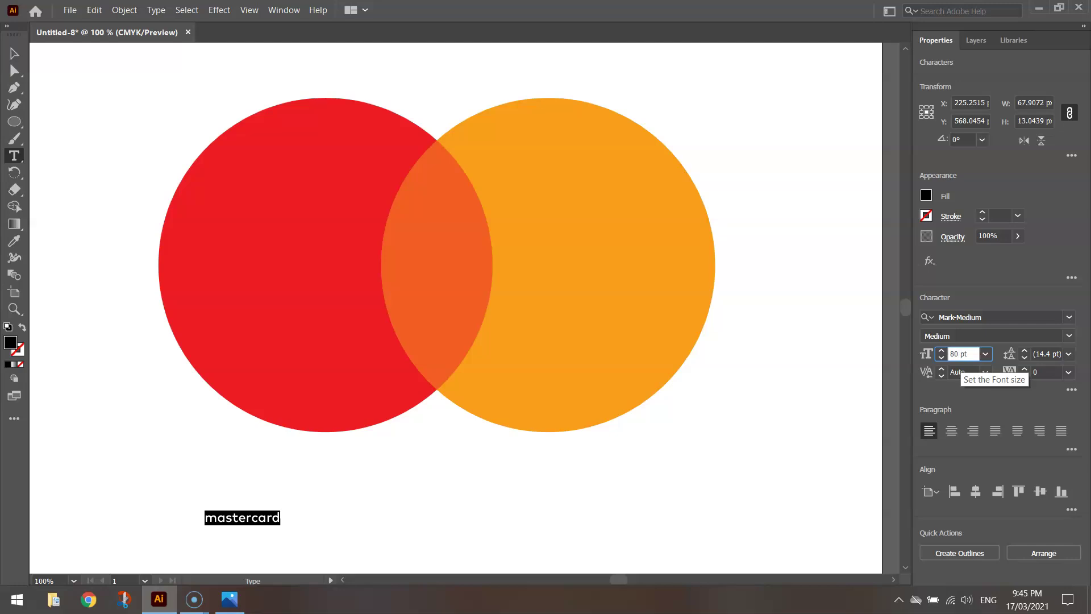
{"action": "key", "text": "Return"}
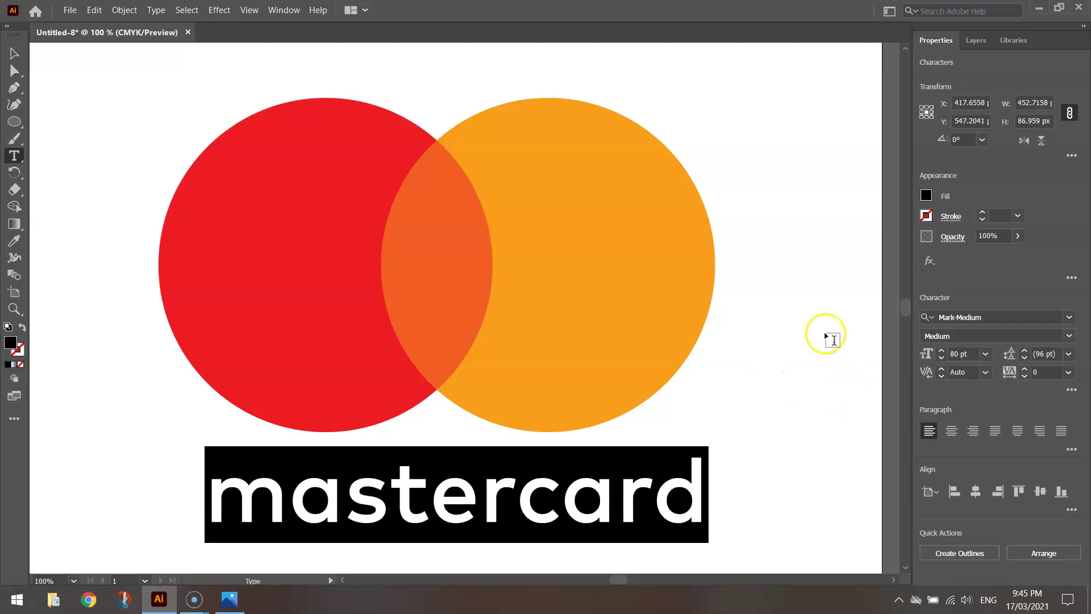
{"action": "left_click", "coordinate": [14, 53]}
{"action": "left_click", "coordinate": [123, 74]}
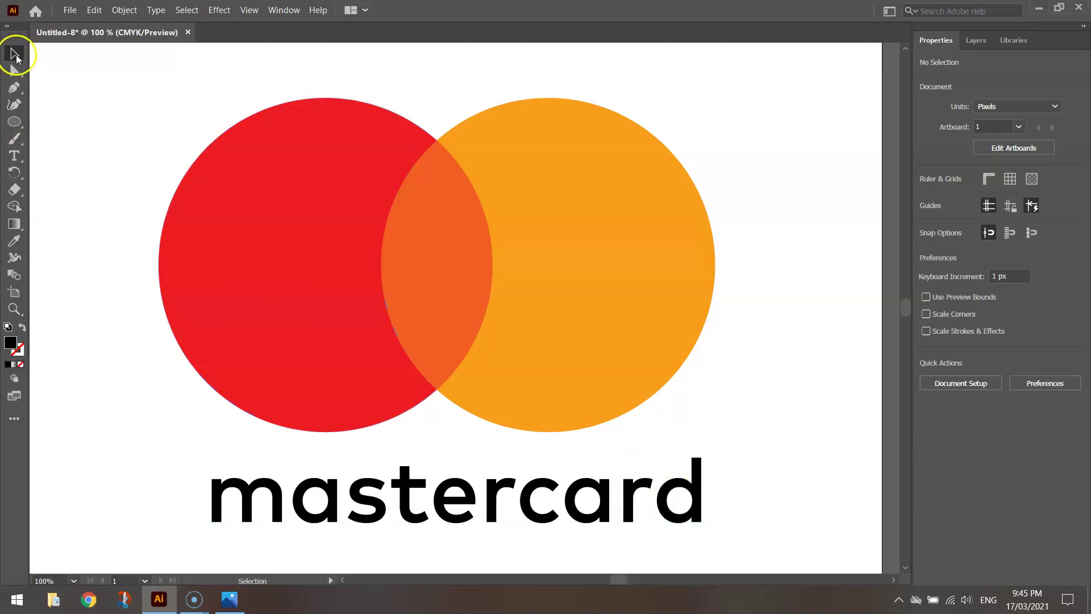
Move the "mastercard" text slightly down and left to centre it roughly beneath the circles, and check the whole logo.
{"action": "mouse_move", "coordinate": [520, 481]}
{"action": "left_mouse_down"}
{"action": "mouse_move", "coordinate": [468, 481]}
{"action": "mouse_move", "coordinate": [504, 476]}
{"action": "mouse_move", "coordinate": [519, 495]}
{"action": "left_mouse_up"}
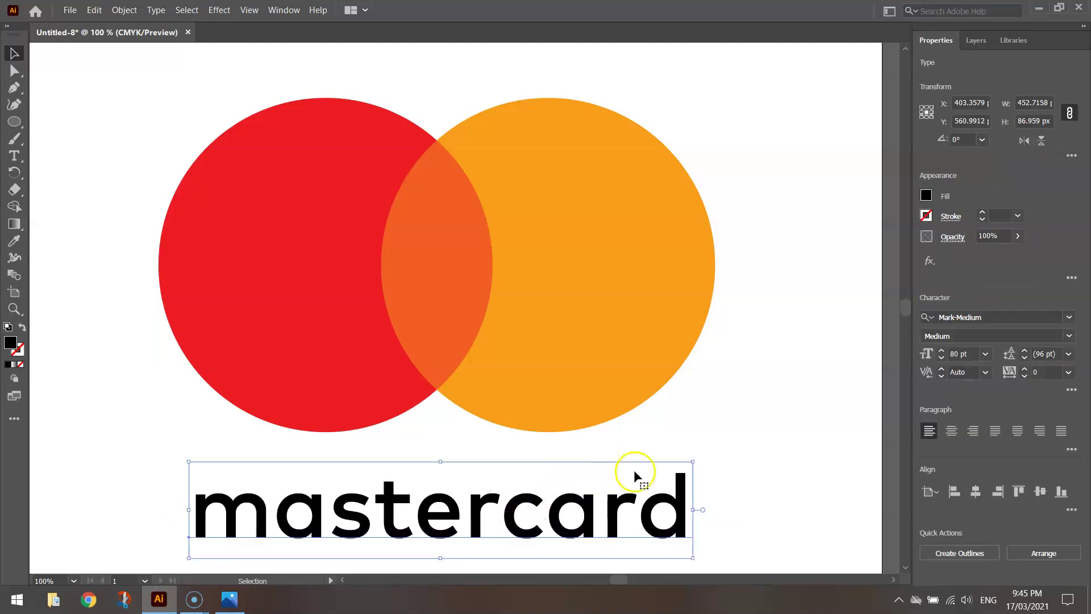
{"action": "scroll", "coordinate": [696, 428], "scroll_direction": "down", "scroll_amount": 2}
{"action": "scroll", "coordinate": [694, 423], "scroll_direction": "down", "scroll_amount": 1}
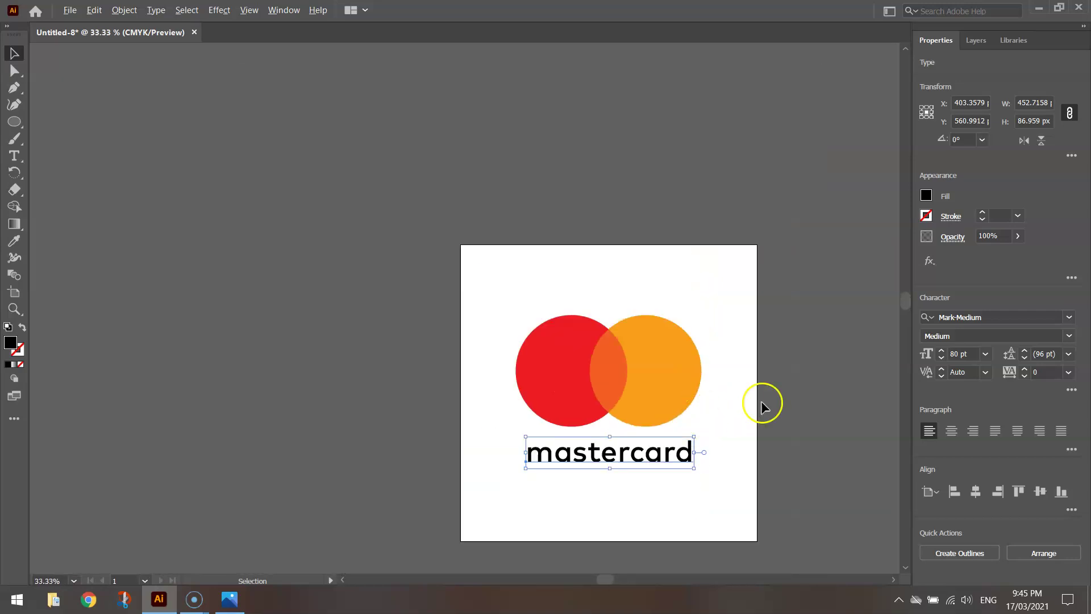
{"action": "scroll", "coordinate": [763, 401], "scroll_direction": "down", "scroll_amount": 1}
{"action": "scroll", "coordinate": [750, 398], "scroll_direction": "up", "scroll_amount": 3}
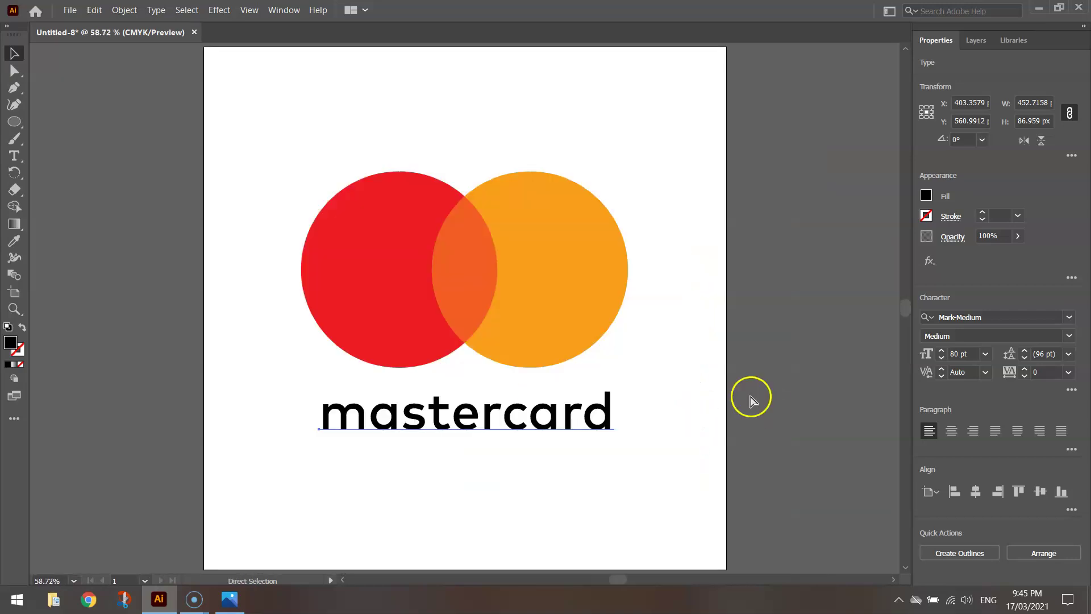
Move the "mastercard" text down near the artboard's lower edge, and group the two circles with their overlap shape.
{"action": "left_click_drag", "start_coordinate": [541, 418], "coordinate": [522, 521]}
{"action": "left_click", "coordinate": [721, 385]}
{"action": "left_click_drag", "start_coordinate": [604, 212], "coordinate": [266, 375]}
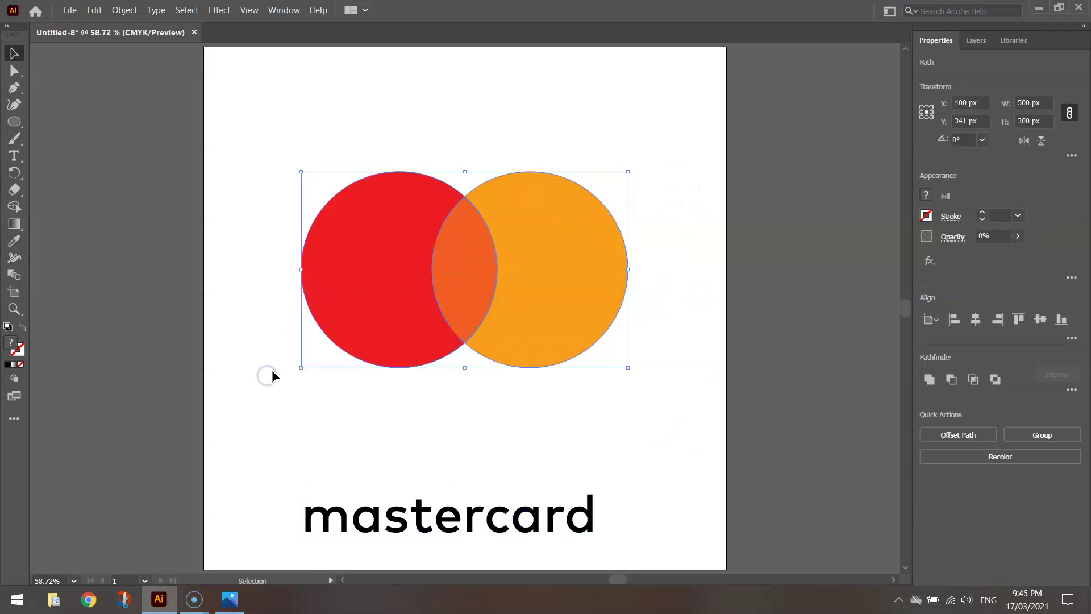
{"action": "left_click", "coordinate": [423, 237]}
{"action": "right_click", "coordinate": [455, 248]}
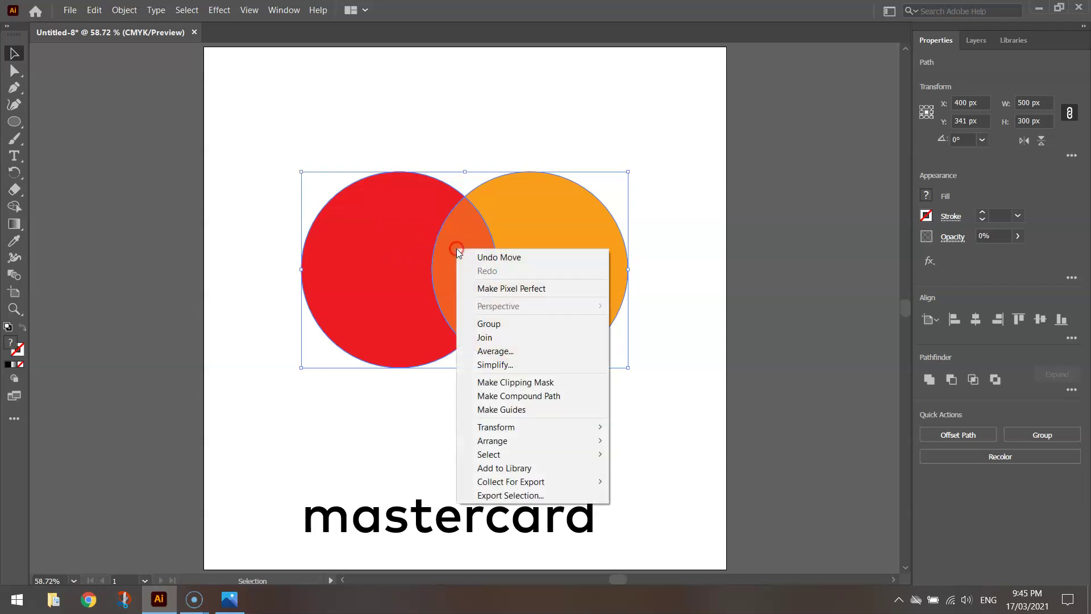
{"action": "left_click", "coordinate": [506, 324]}
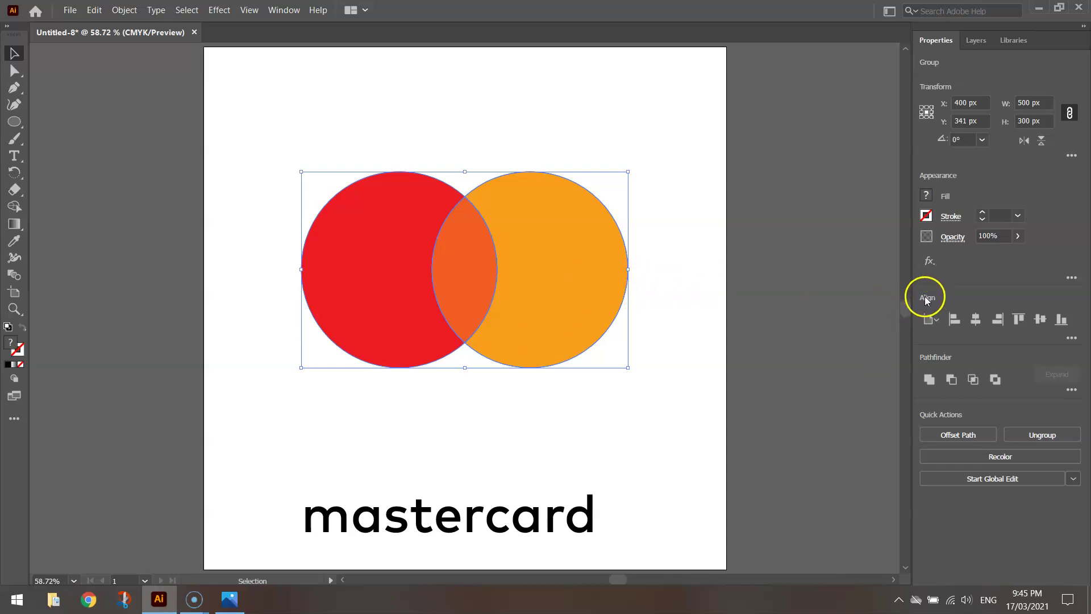
Centre the circle group horizontally and vertically on the artboard and deselect it.
{"action": "left_click", "coordinate": [977, 320]}
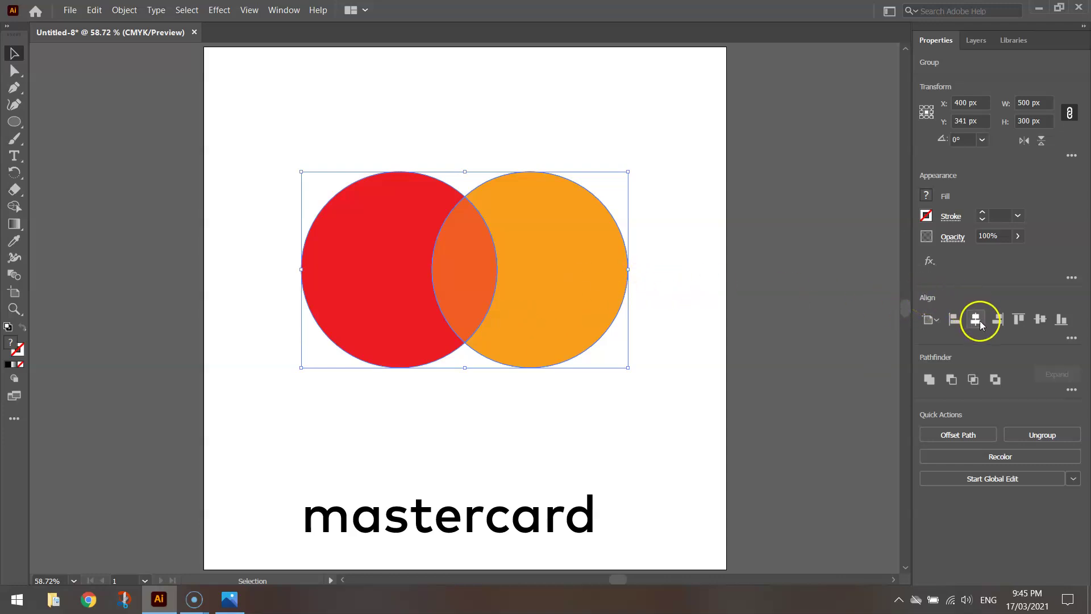
{"action": "left_click", "coordinate": [977, 320]}
{"action": "left_click", "coordinate": [1039, 320]}
{"action": "left_click", "coordinate": [688, 304]}
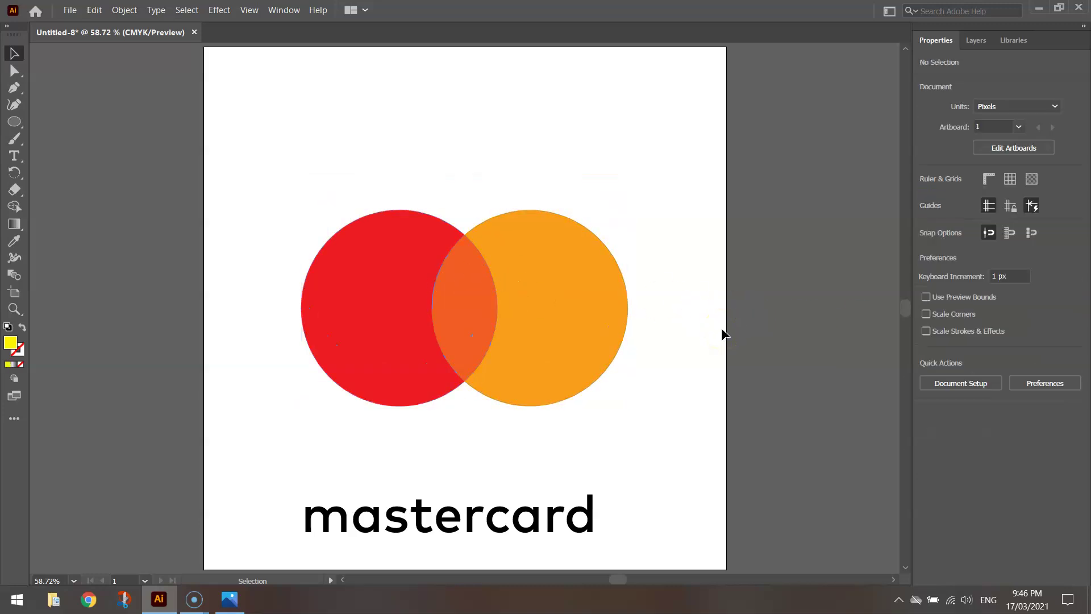
Centre the "mastercard" text horizontally and vertically on the artboard.
{"action": "left_click", "coordinate": [498, 518]}
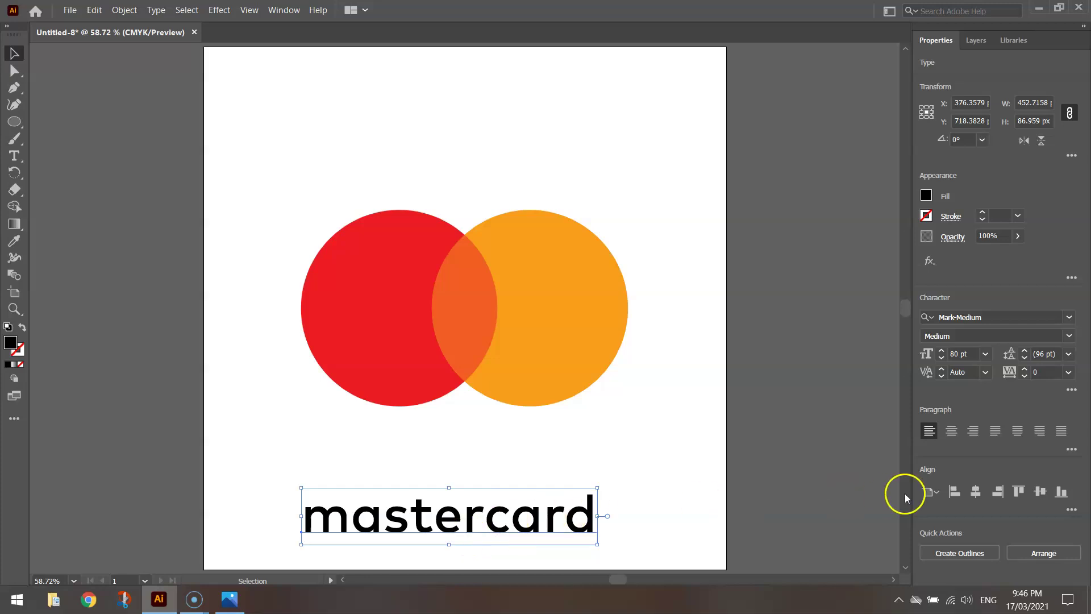
{"action": "left_click", "coordinate": [976, 493]}
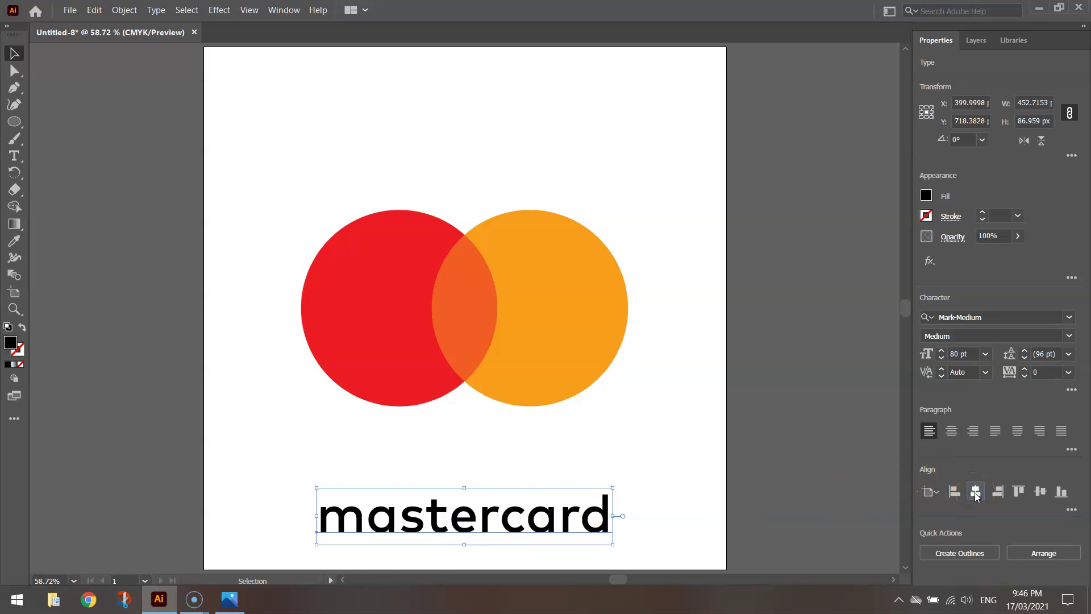
{"action": "left_click", "coordinate": [1039, 491]}
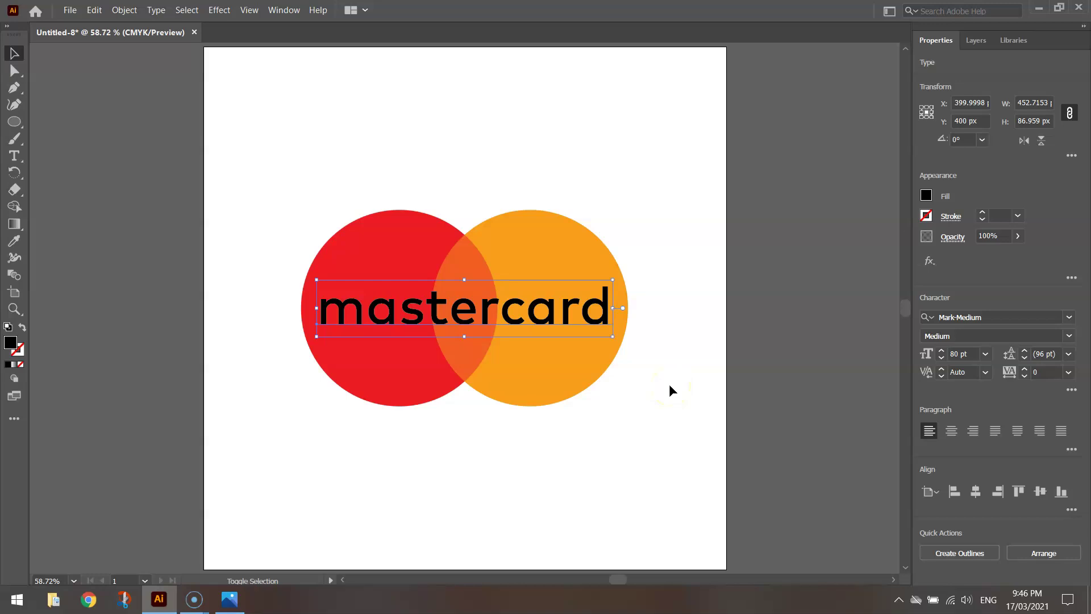
Nudge the "mastercard" text straight down to Y 600 px, just beneath the circles, and deselect it.
{"action": "key", "text": "shift+Down"}
{"action": "key", "text": "shift+Down"}
{"action": "key", "text": "shift+Down"}
{"action": "key", "text": "shift+Down"}
{"action": "key", "text": "shift+Down"}
{"action": "key", "text": "shift+Down"}
{"action": "key", "text": "shift+Down"}
{"action": "key", "text": "shift+Down"}
{"action": "key", "text": "shift+Down"}
{"action": "key", "text": "shift+Down"}
{"action": "key", "text": "shift+Down"}
{"action": "key", "text": "shift+Down"}
{"action": "key", "text": "shift+Down"}
{"action": "key", "text": "shift+Down"}
{"action": "key", "text": "shift+Down"}
{"action": "key", "text": "shift+Down"}
{"action": "key", "text": "shift+Down"}
{"action": "key", "text": "shift+Down"}
{"action": "key", "text": "shift+Down"}
{"action": "key", "text": "shift+Down"}
{"action": "key", "text": "shift+Down"}
{"action": "key", "text": "shift+Down"}
{"action": "key", "text": "shift+Down"}
{"action": "key", "text": "shift+Down"}
{"action": "key", "text": "shift+Down"}
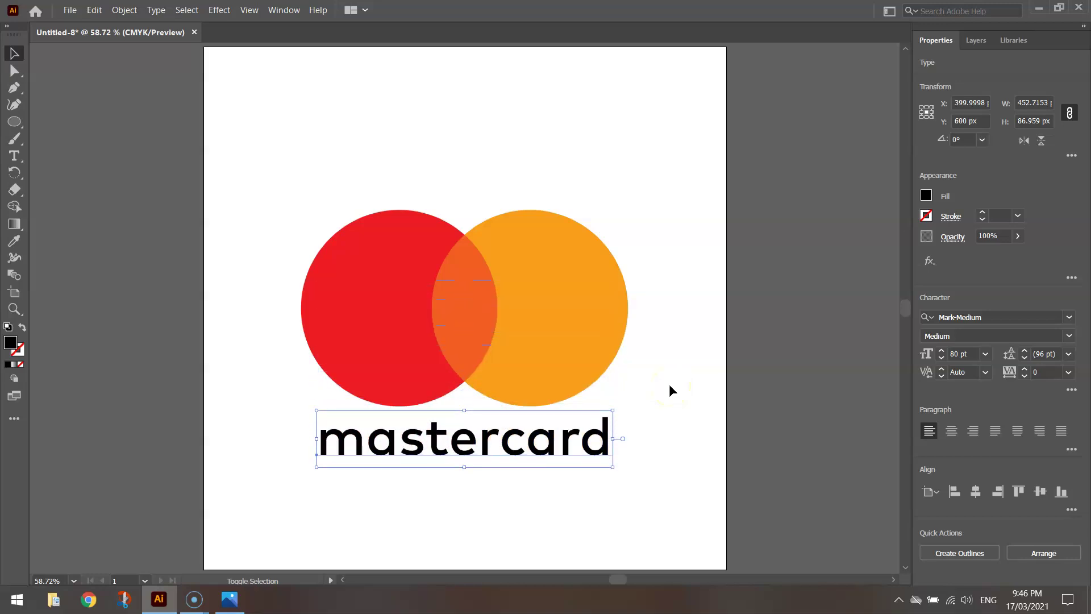
{"action": "left_click", "coordinate": [720, 368]}
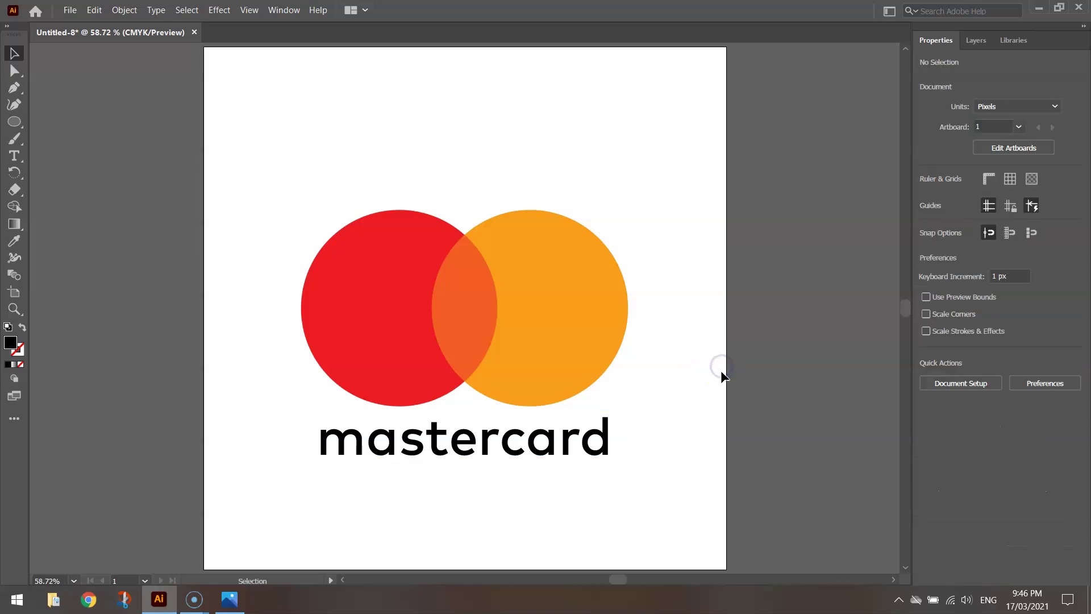
Switch to Photos to compare the logo with the Mastercard Logo.png reference, and return to Illustrator to inspect the artwork up close.
{"action": "key", "text": "alt+Tab"}
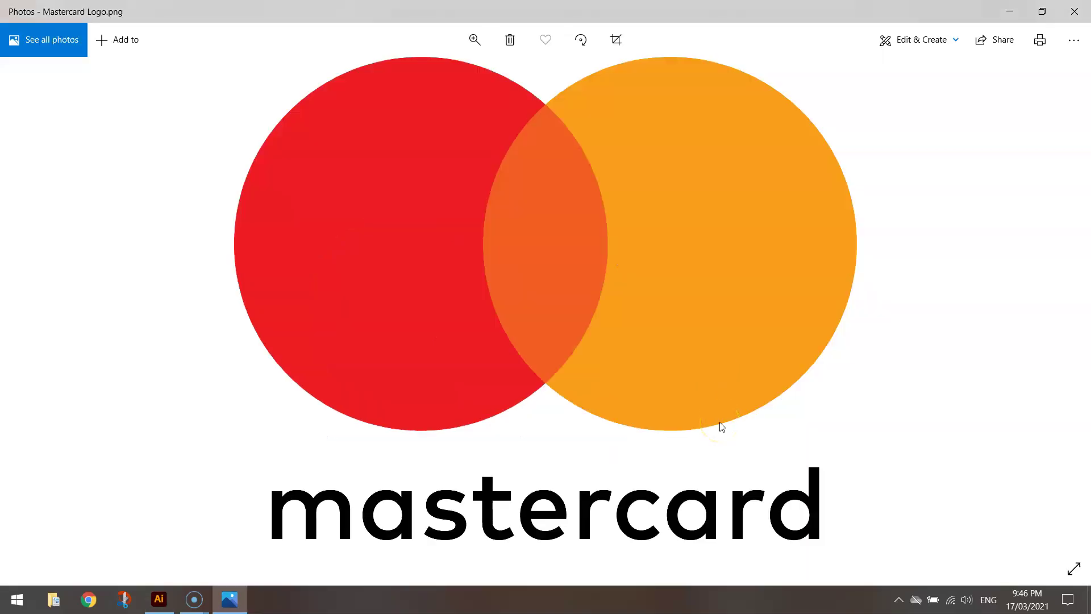
{"action": "key", "text": "alt+Tab"}
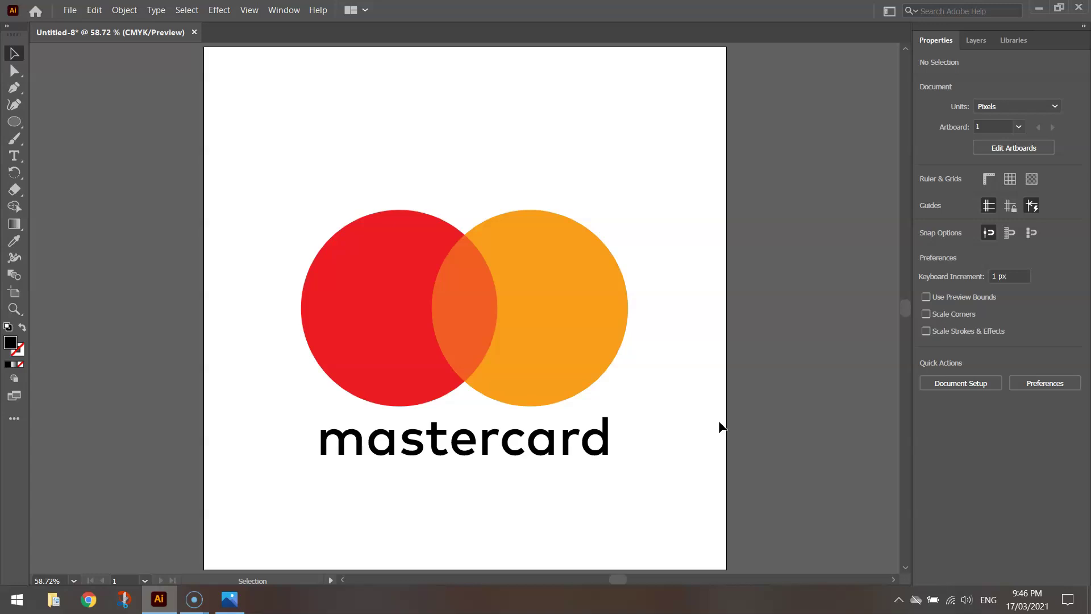
{"action": "scroll", "coordinate": [648, 411], "scroll_direction": "up", "scroll_amount": 1}
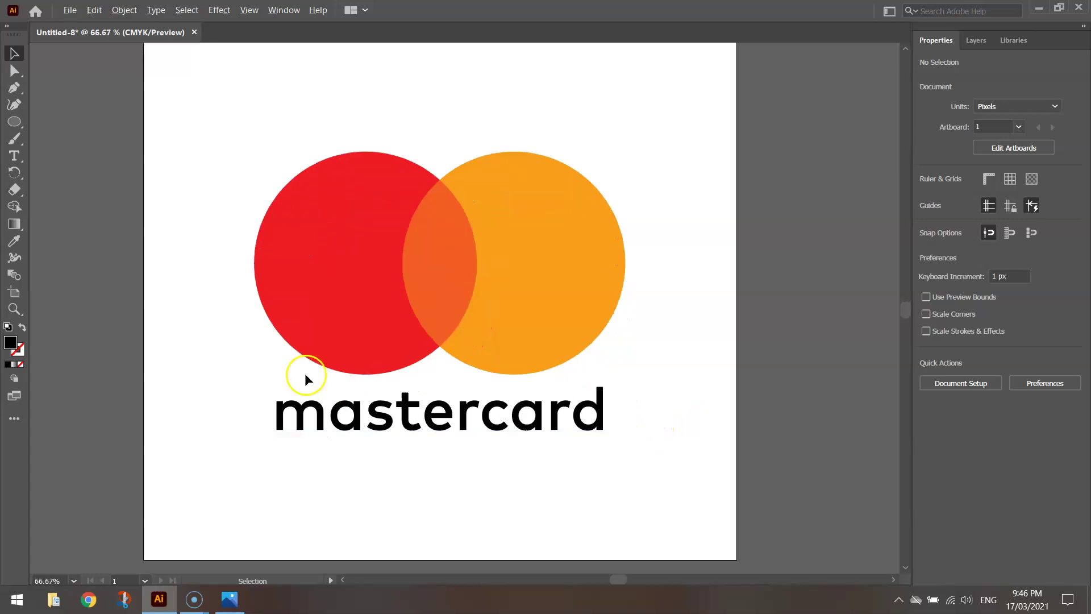
{"action": "scroll", "coordinate": [370, 284], "scroll_direction": "up", "scroll_amount": 1}
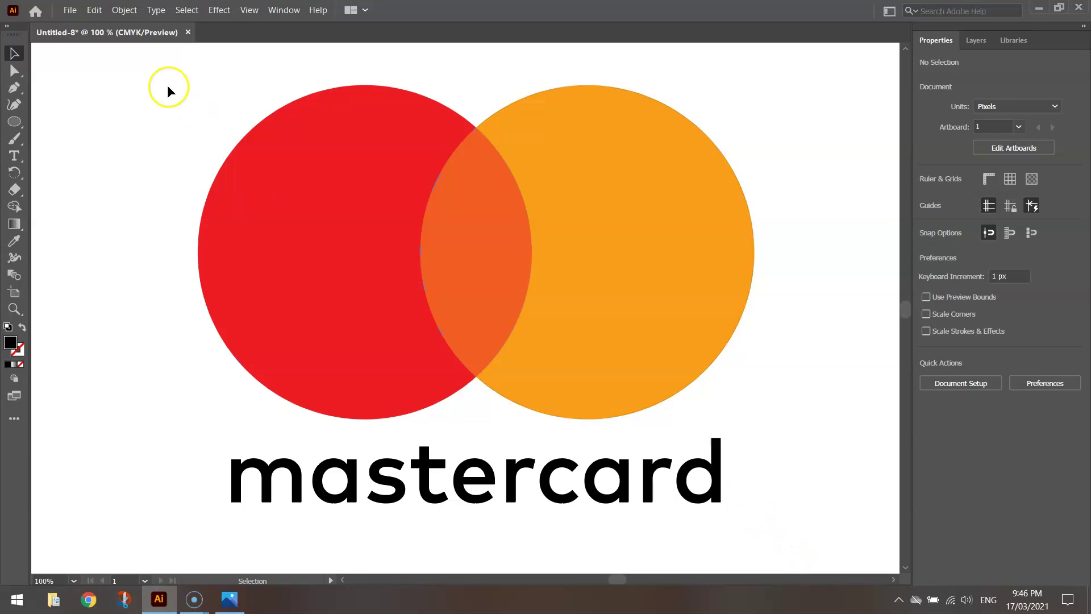
Start exporting the artwork to the Desktop as a PNG file named "MC Logo".
{"action": "left_click", "coordinate": [68, 12]}
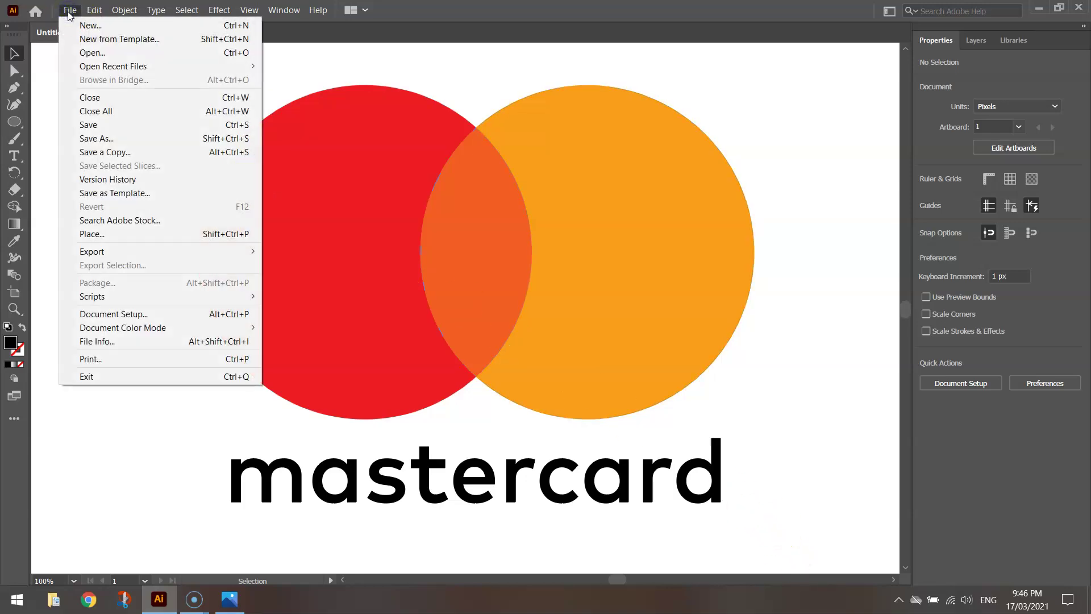
{"action": "mouse_move", "coordinate": [136, 251]}
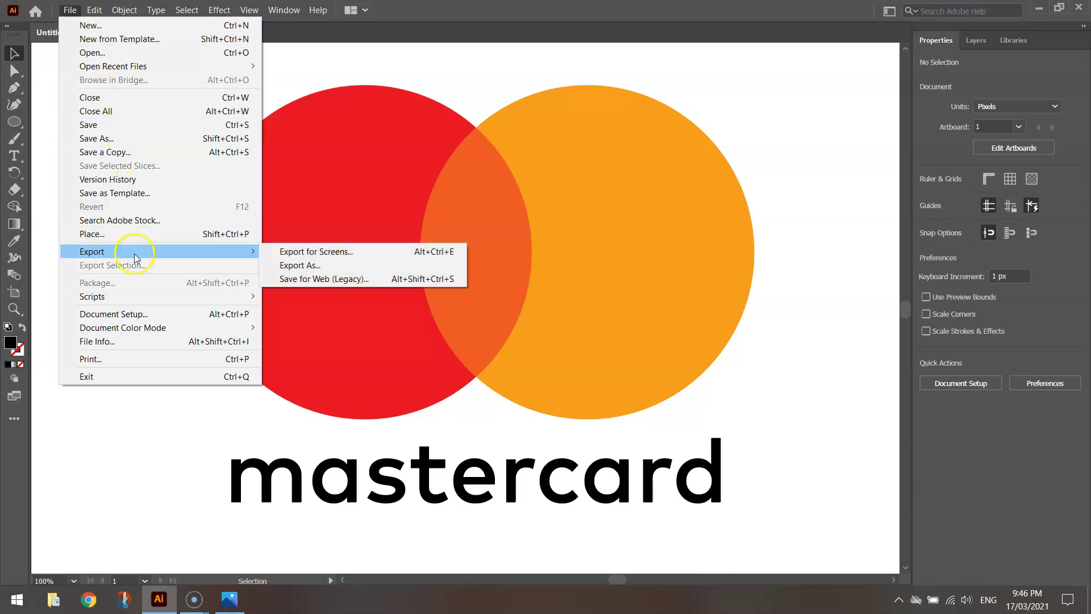
{"action": "left_click", "coordinate": [319, 265]}
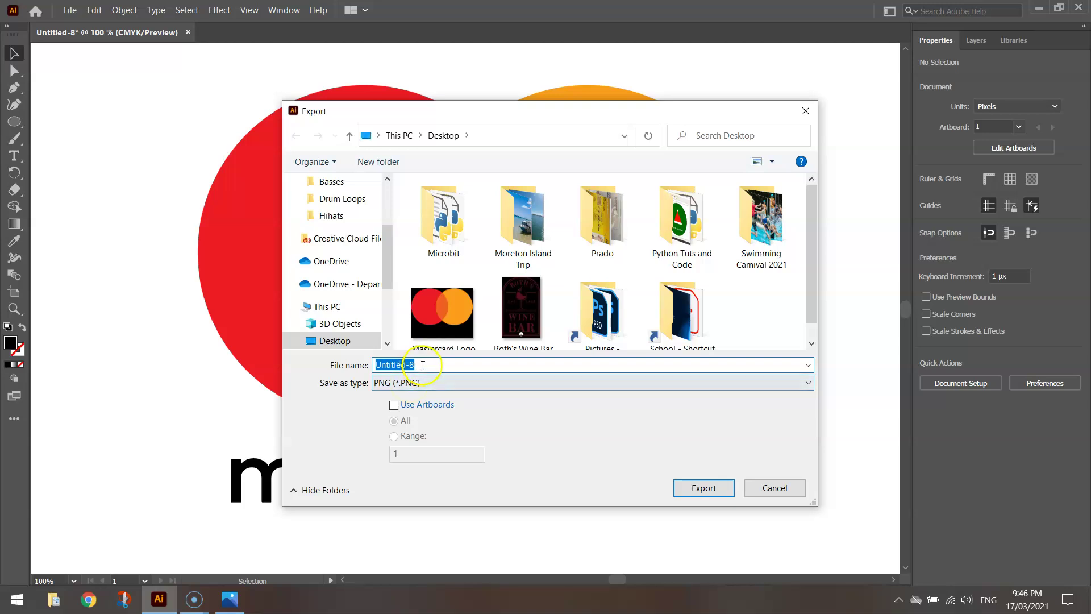
{"action": "type", "text": "MC Logo"}
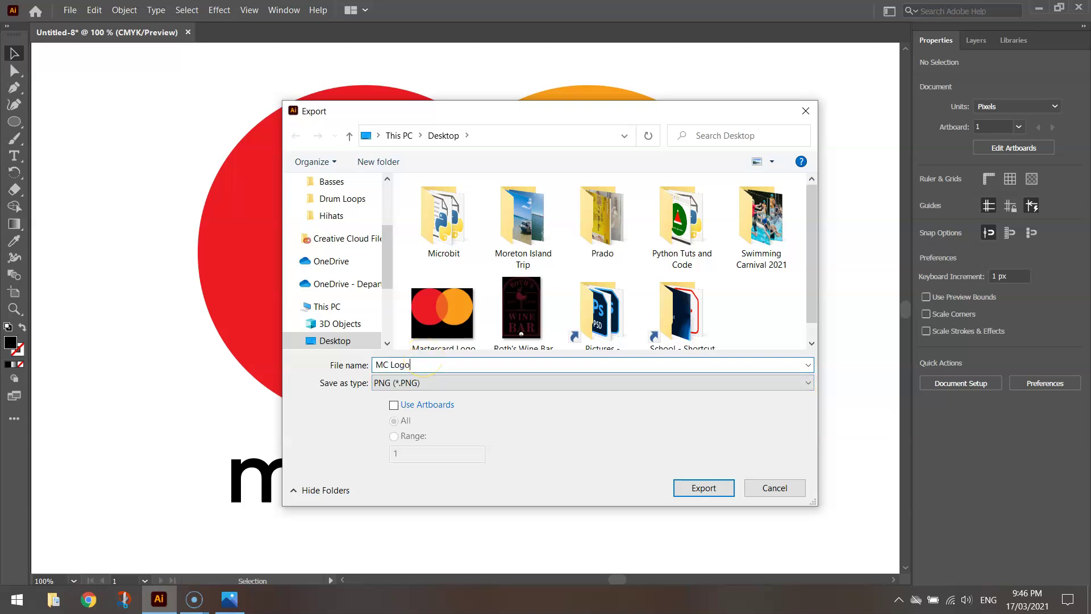
{"action": "left_click", "coordinate": [708, 487]}
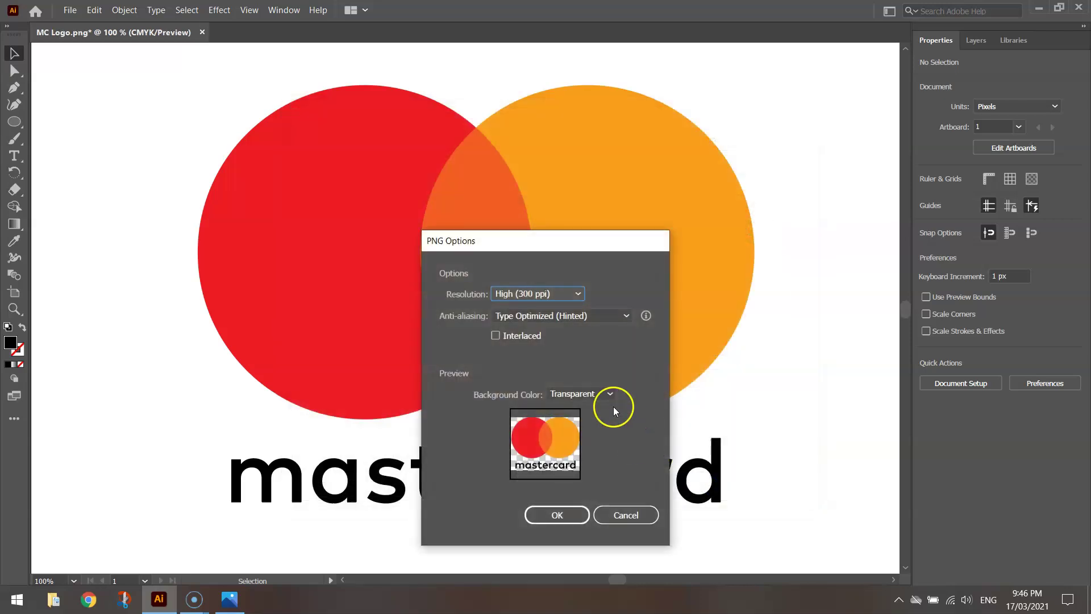
Preview White and another background colour for the PNG, return to Transparent, and finish the export at High (300 ppi).
{"action": "left_click_drag", "start_coordinate": [565, 252], "coordinate": [537, 129]}
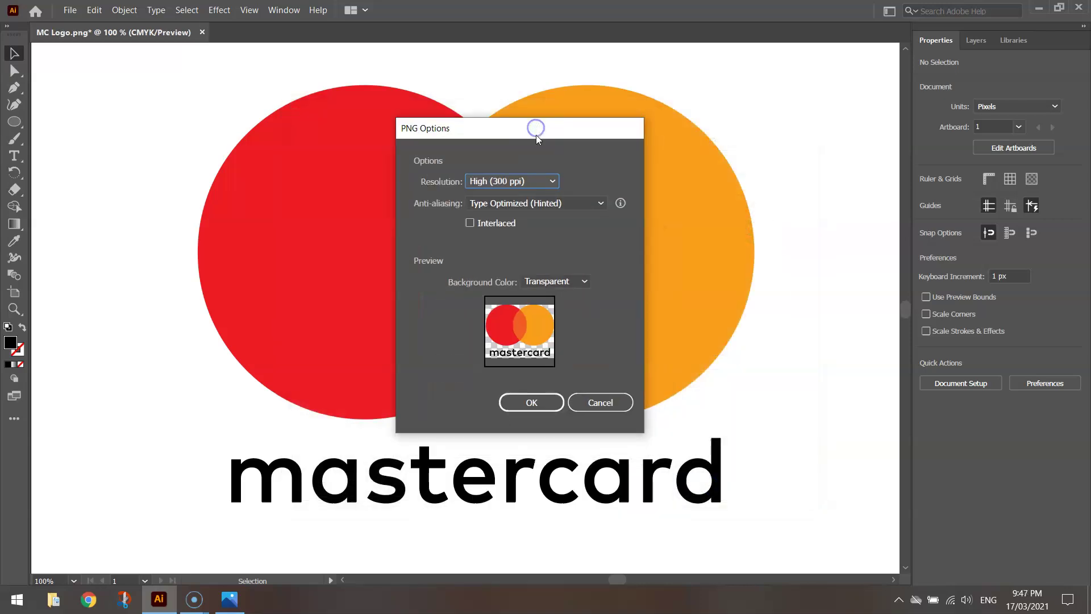
{"action": "left_click", "coordinate": [563, 281]}
{"action": "left_click", "coordinate": [565, 312]}
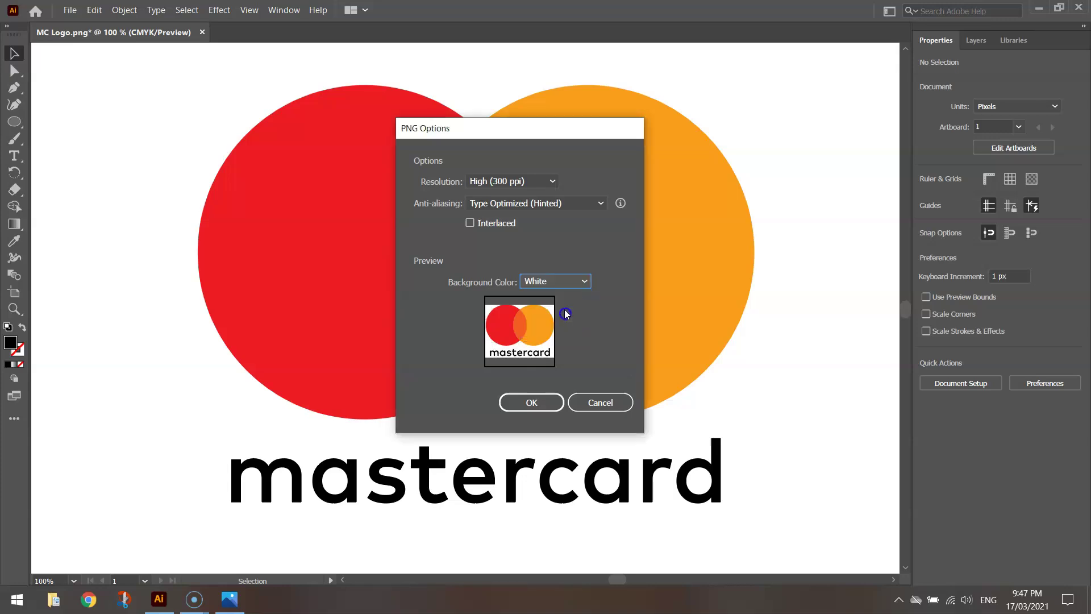
{"action": "left_click", "coordinate": [568, 283]}
{"action": "left_click", "coordinate": [568, 330]}
{"action": "left_click", "coordinate": [564, 283]}
{"action": "left_click", "coordinate": [559, 297]}
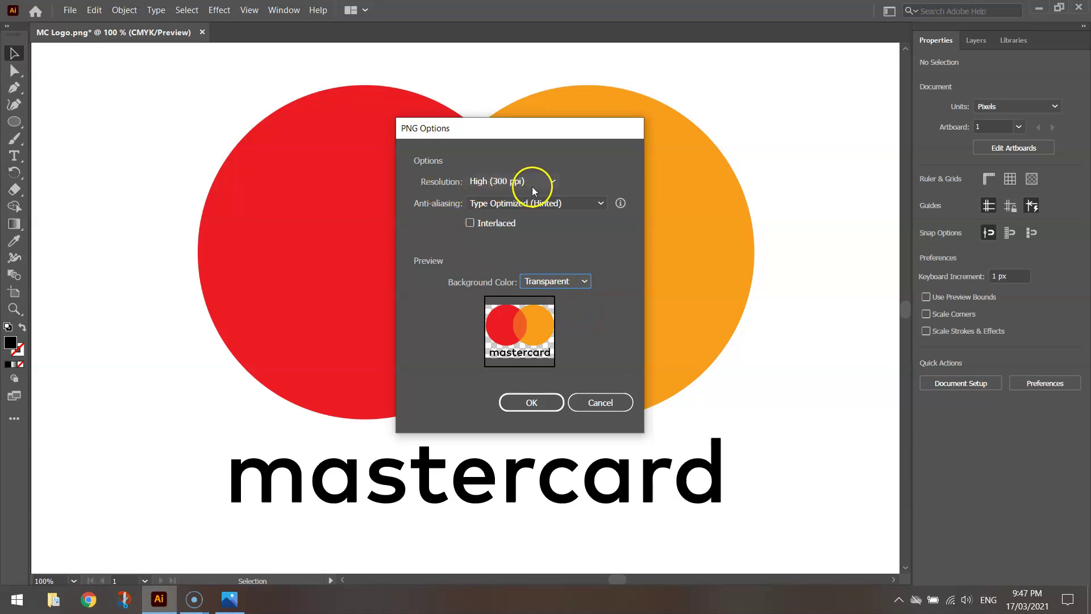
{"action": "left_click", "coordinate": [526, 402]}
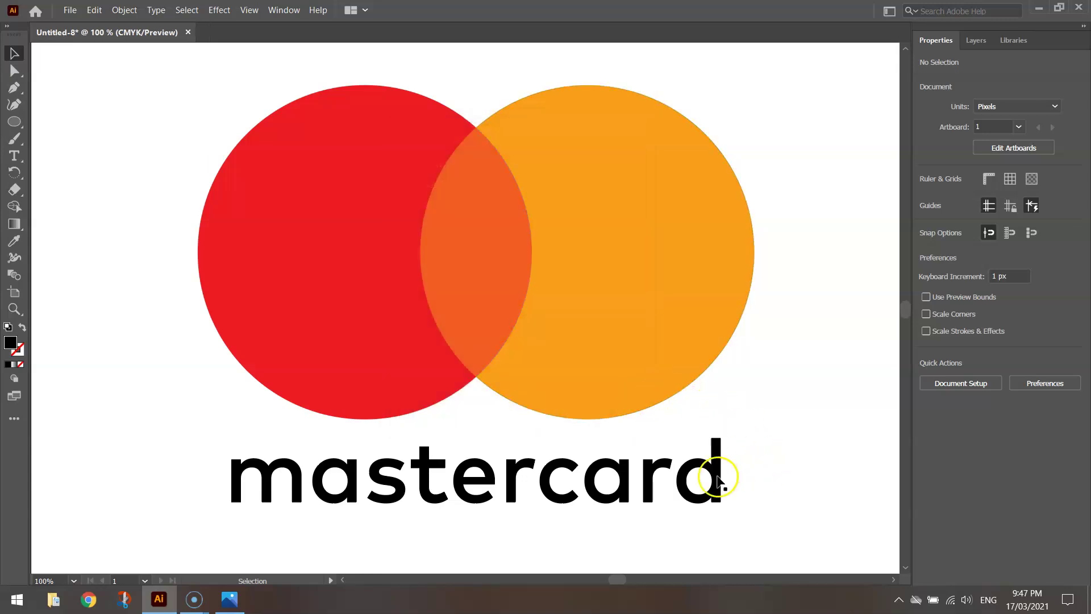
Open the Windows Start menu.
{"action": "left_click", "coordinate": [25, 593]}
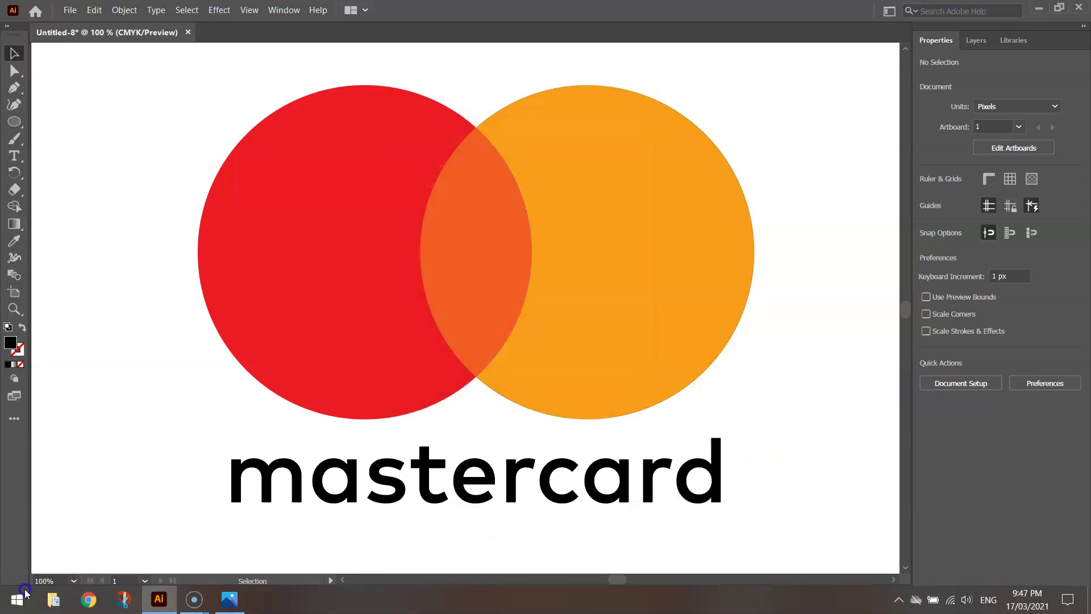